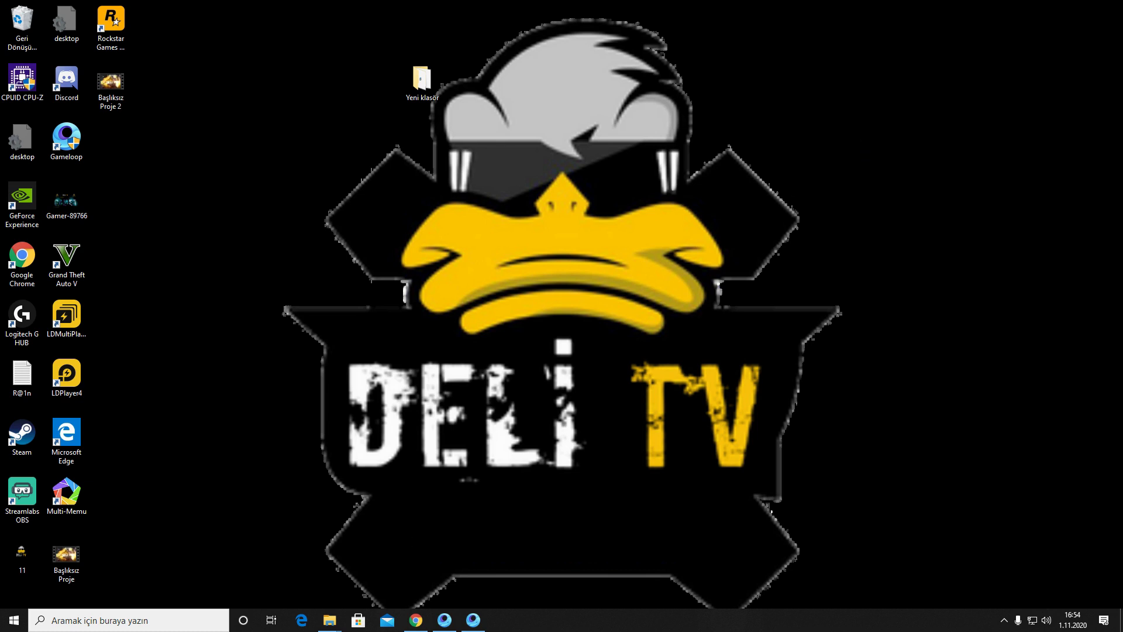
Switch to Gameloop and enter the PUBG Mobile training ground (Eğitim) from the game mode selection
{"action": "left_click", "coordinate": [446, 621]}
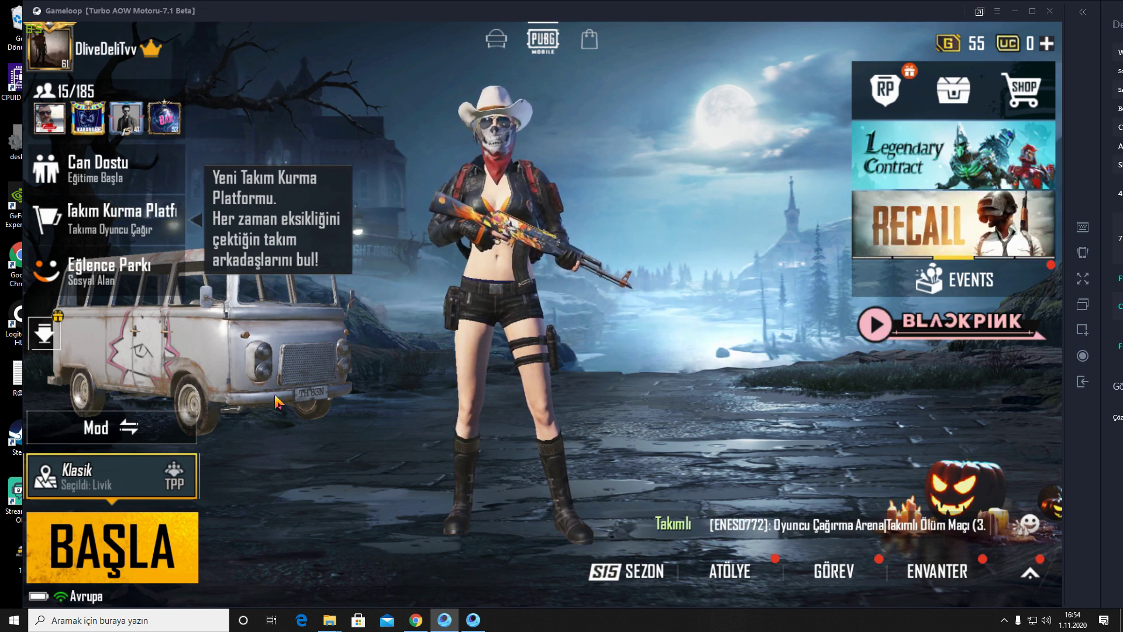
{"action": "left_click", "coordinate": [117, 428]}
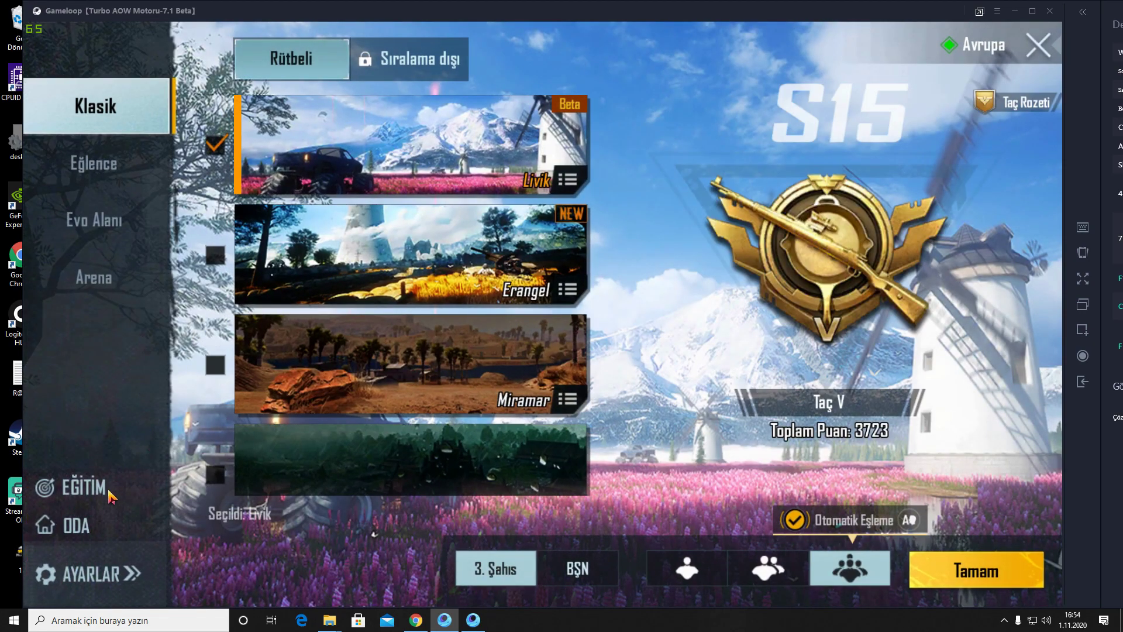
{"action": "left_click", "coordinate": [110, 496]}
{"action": "left_click", "coordinate": [621, 418]}
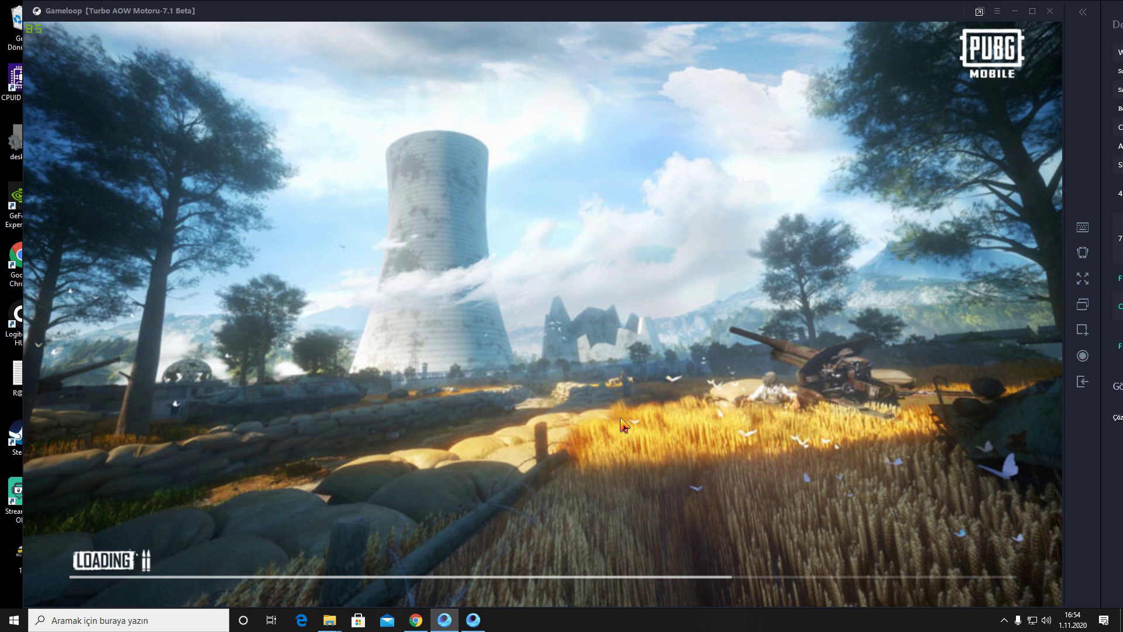
{"action": "key", "text": "ctrl"}
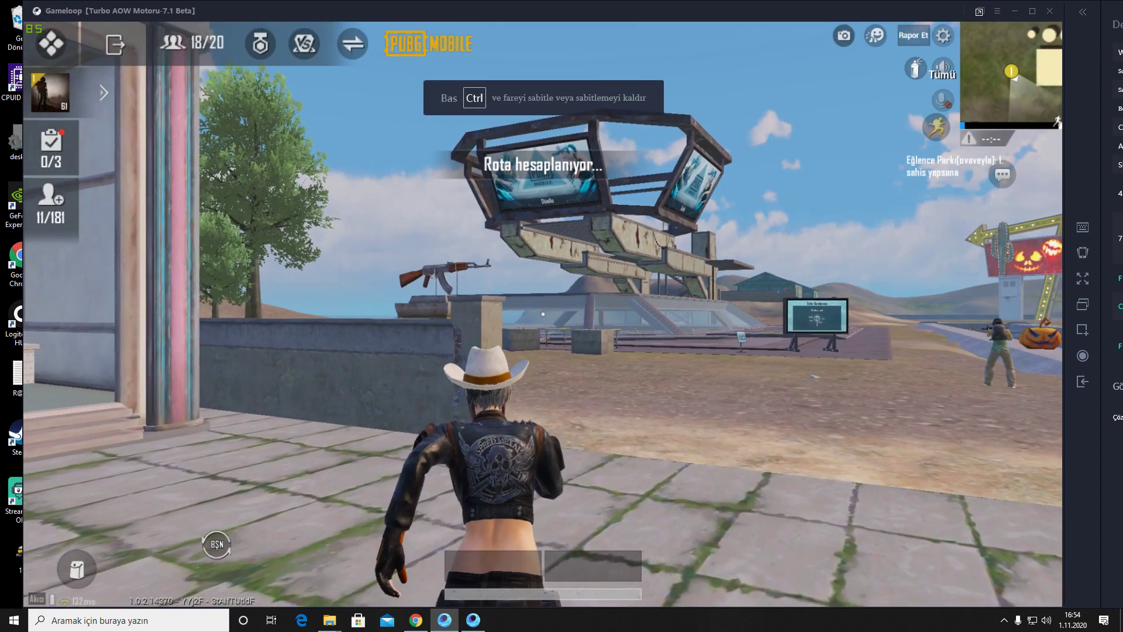
Run around the training ground and look in different directions to examine the frame rate
{"action": "key", "text": "w"}
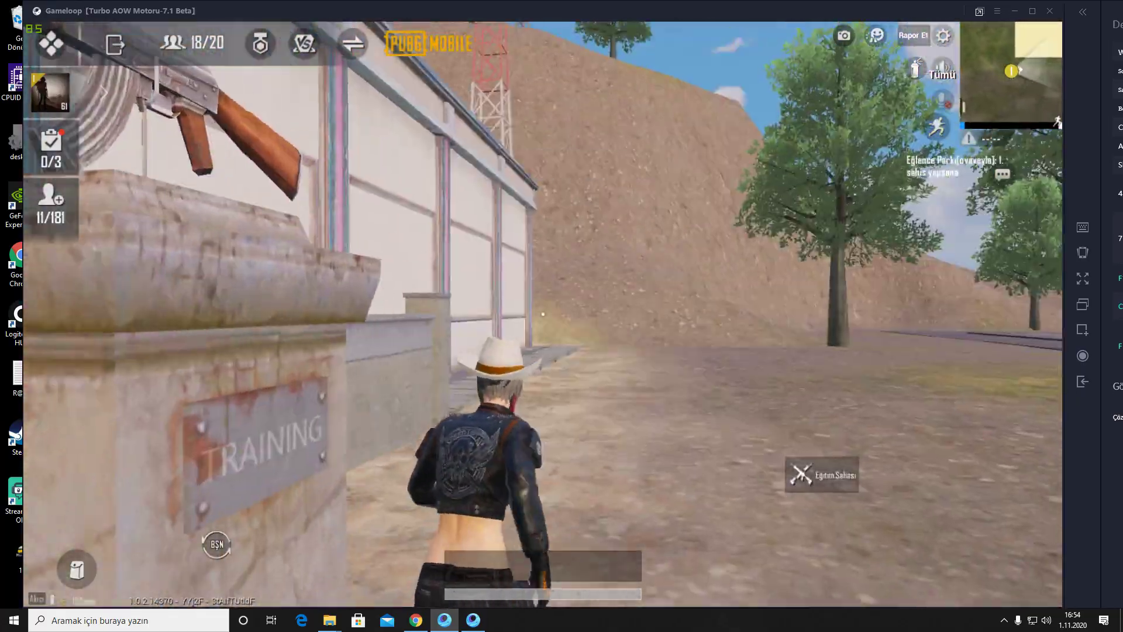
{"action": "key", "text": "w"}
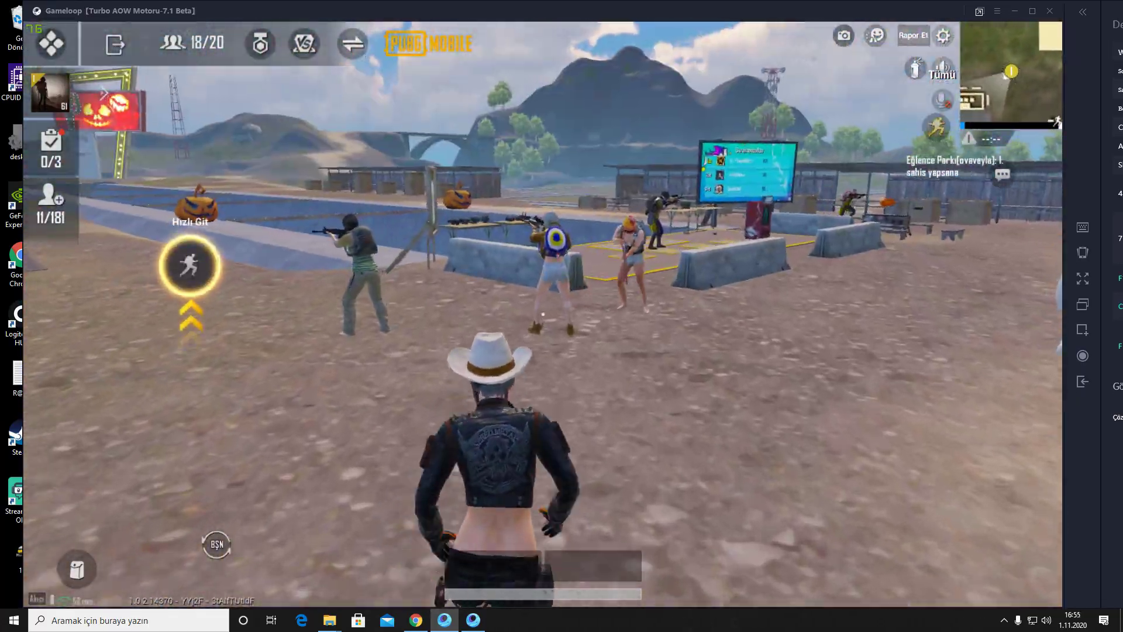
{"action": "key", "text": "w"}
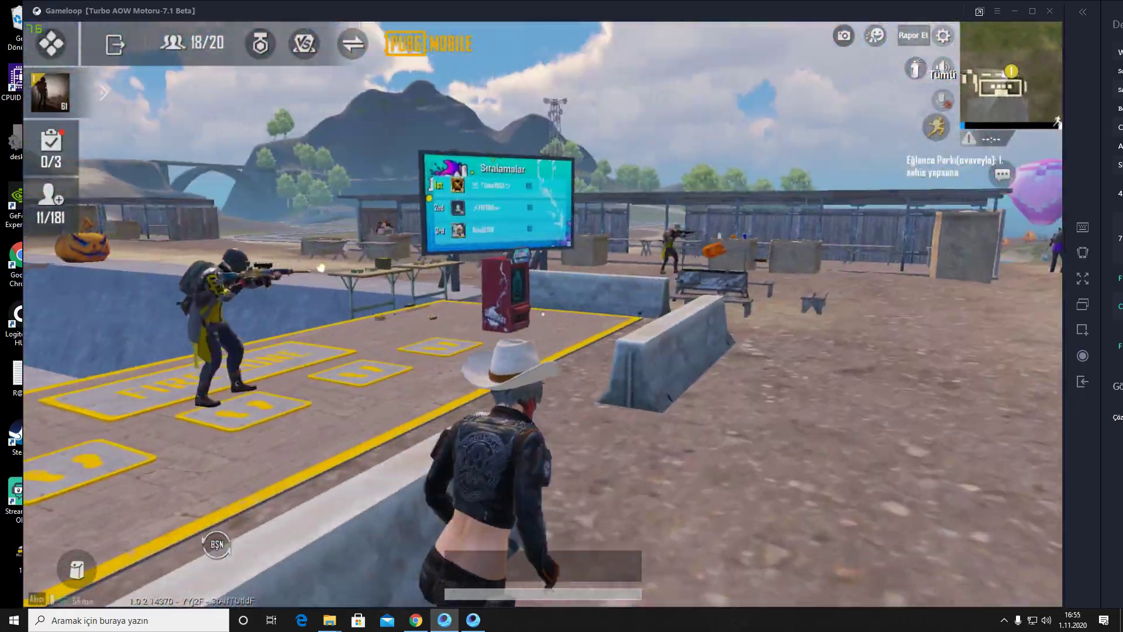
{"action": "key", "text": "w"}
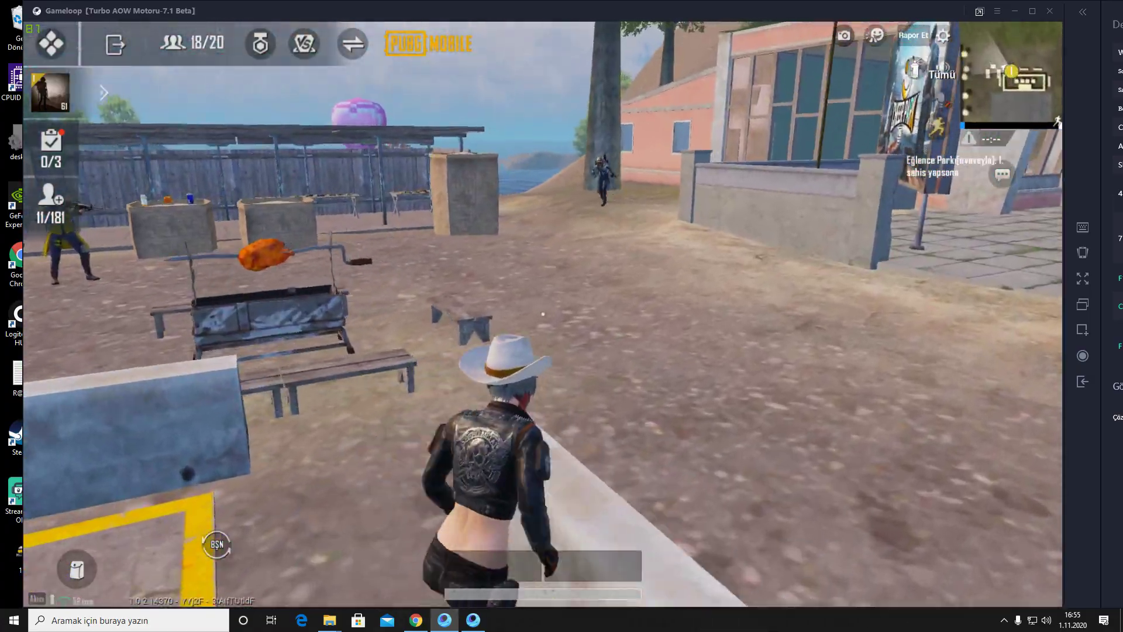
{"action": "key", "text": "w"}
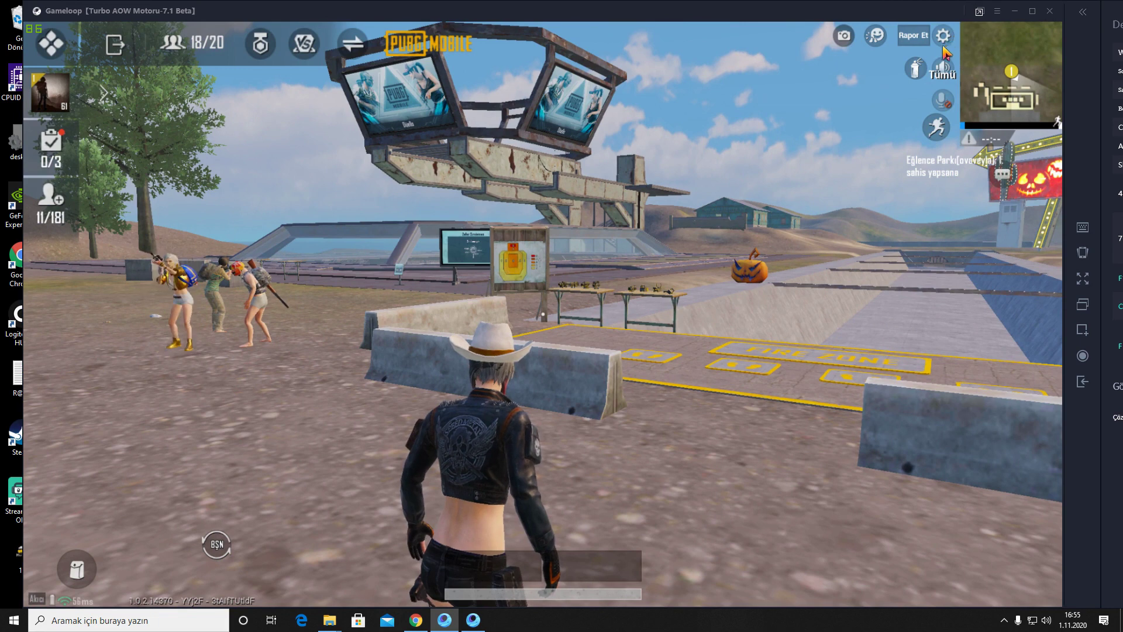
Set the battle graphics quality to HD, apply the change and return to the training ground
{"action": "key", "text": "Escape"}
{"action": "left_click", "coordinate": [1013, 119]}
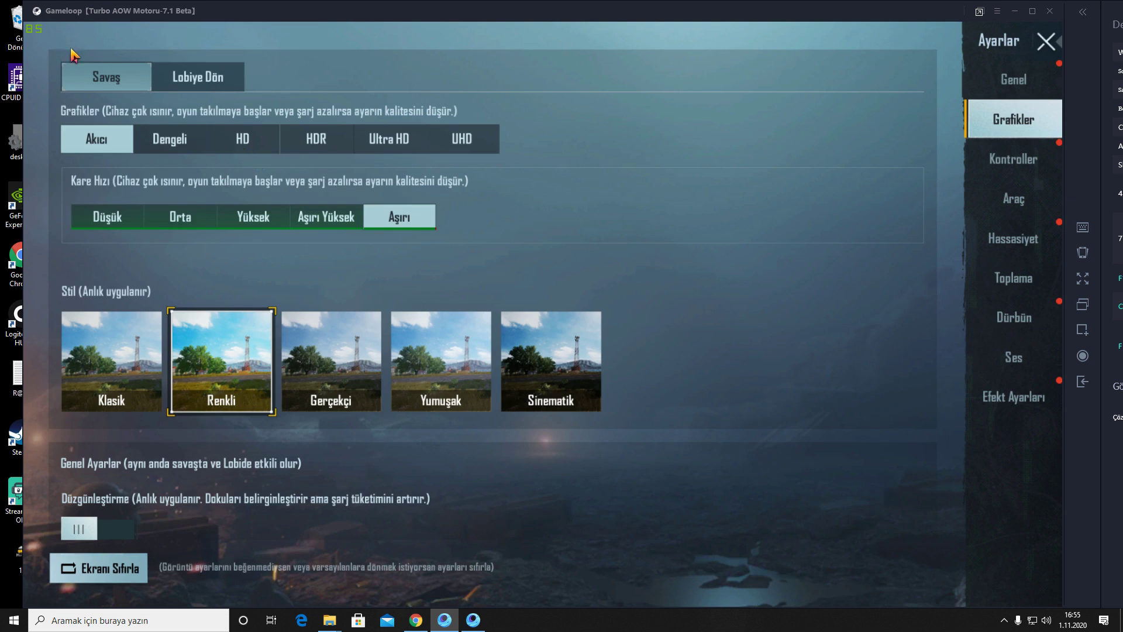
{"action": "left_click", "coordinate": [260, 150]}
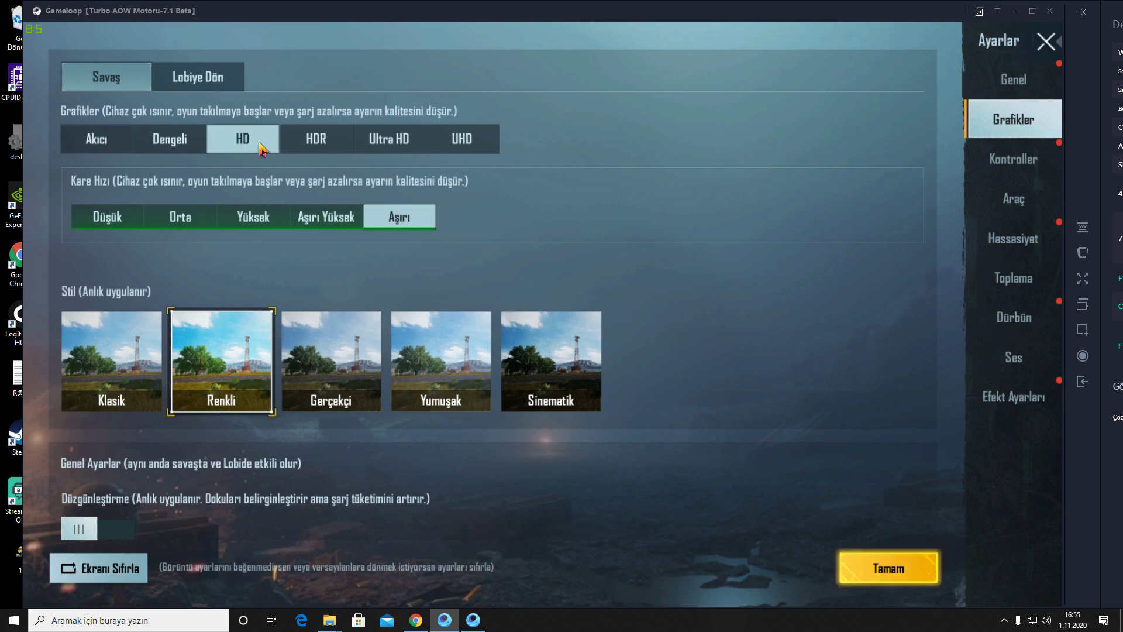
{"action": "left_click", "coordinate": [858, 579]}
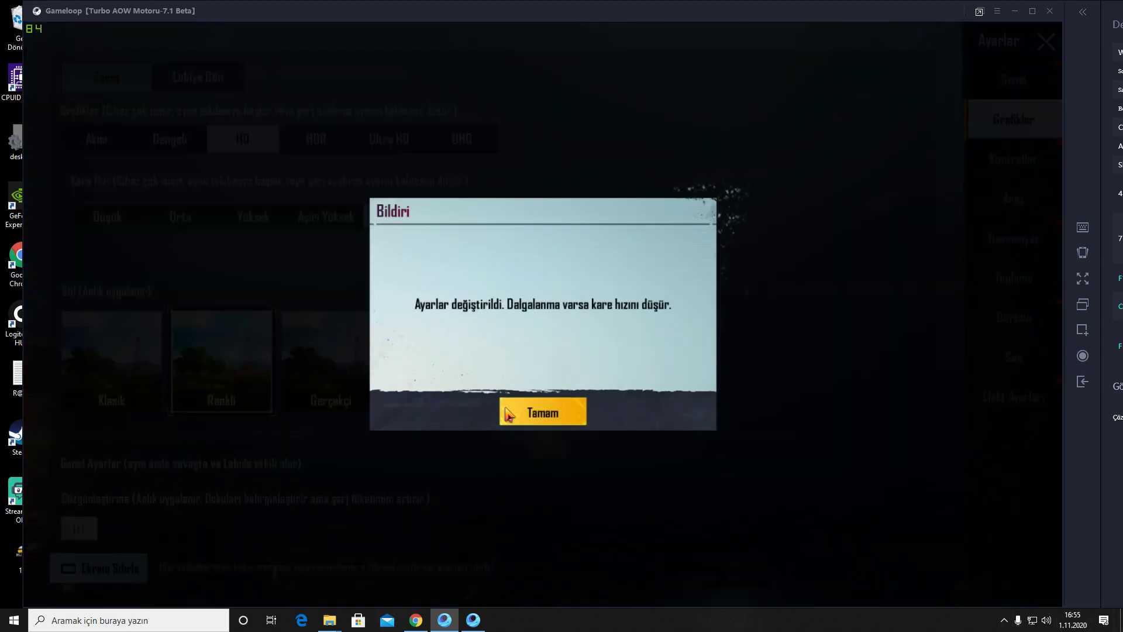
{"action": "left_click", "coordinate": [541, 410]}
{"action": "left_click", "coordinate": [1046, 42]}
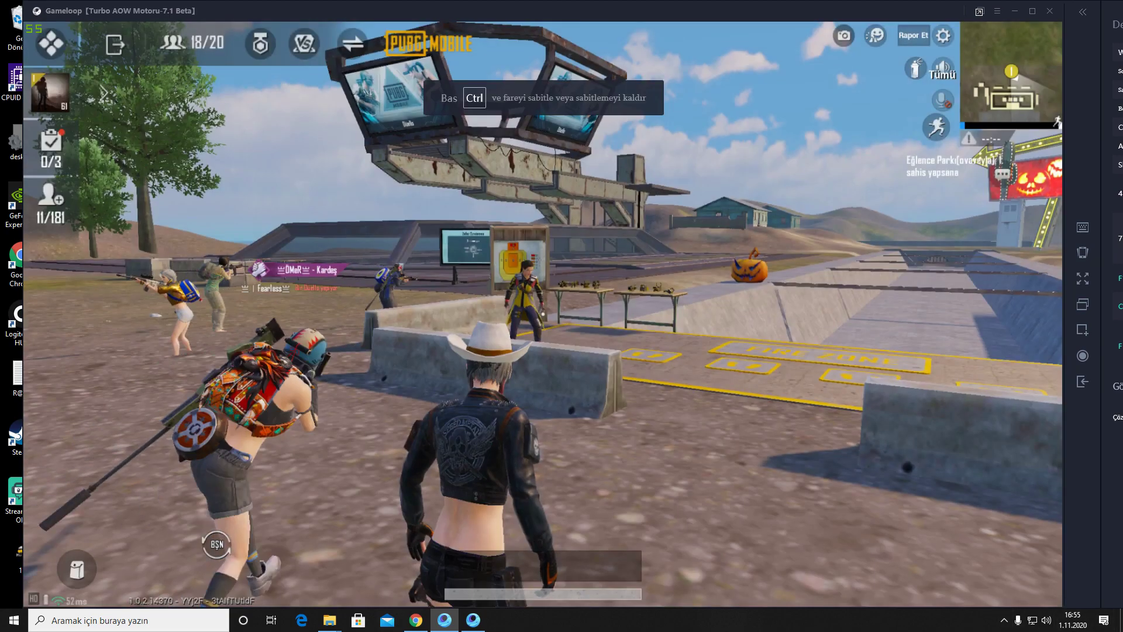
Run around the fire zone to examine the frame rate with HD graphics
{"action": "key", "text": "w"}
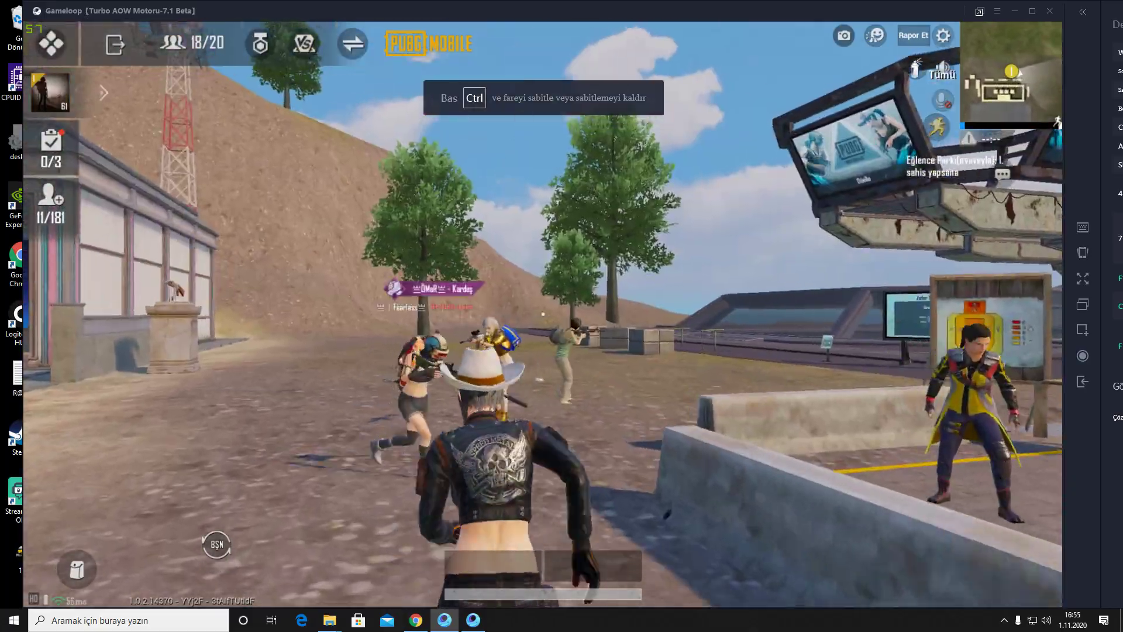
{"action": "key", "text": "w"}
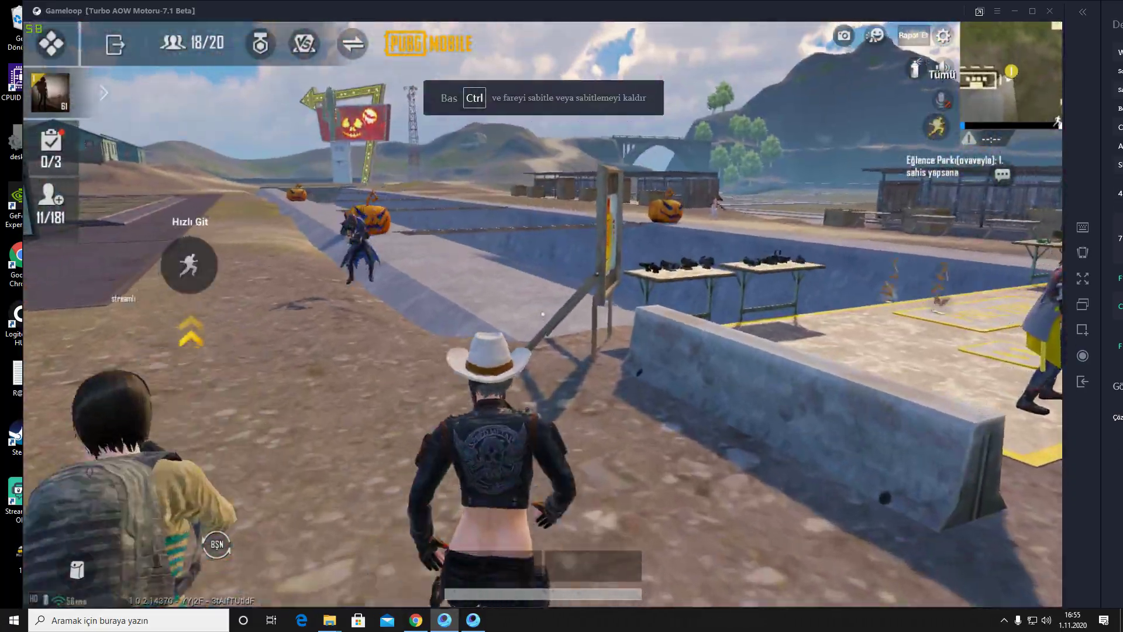
{"action": "key", "text": "w"}
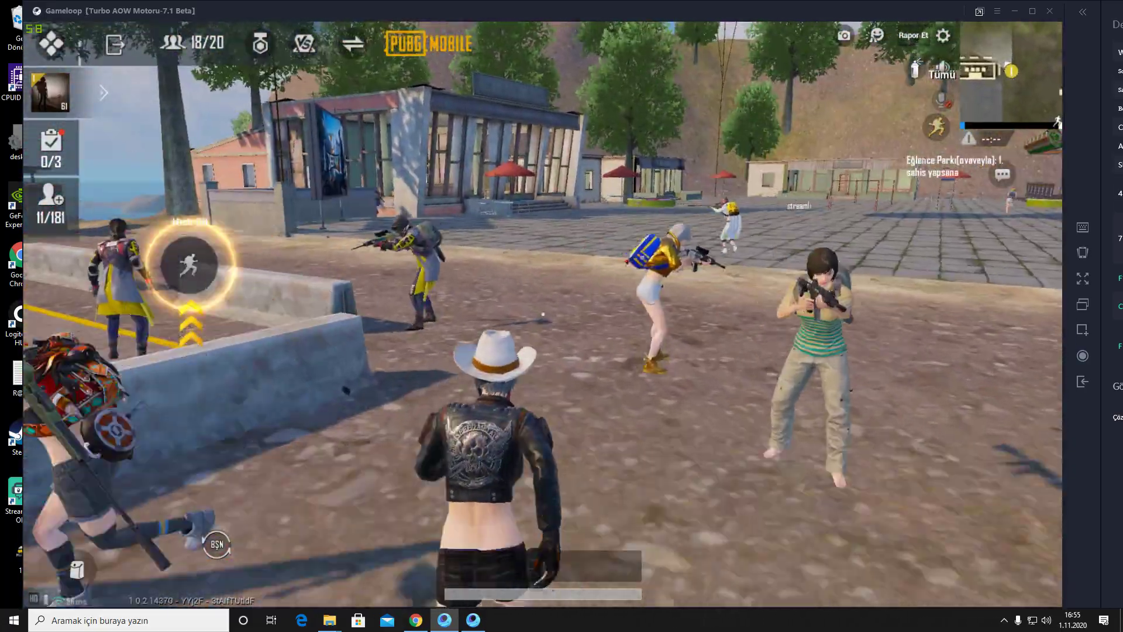
{"action": "key", "text": "w"}
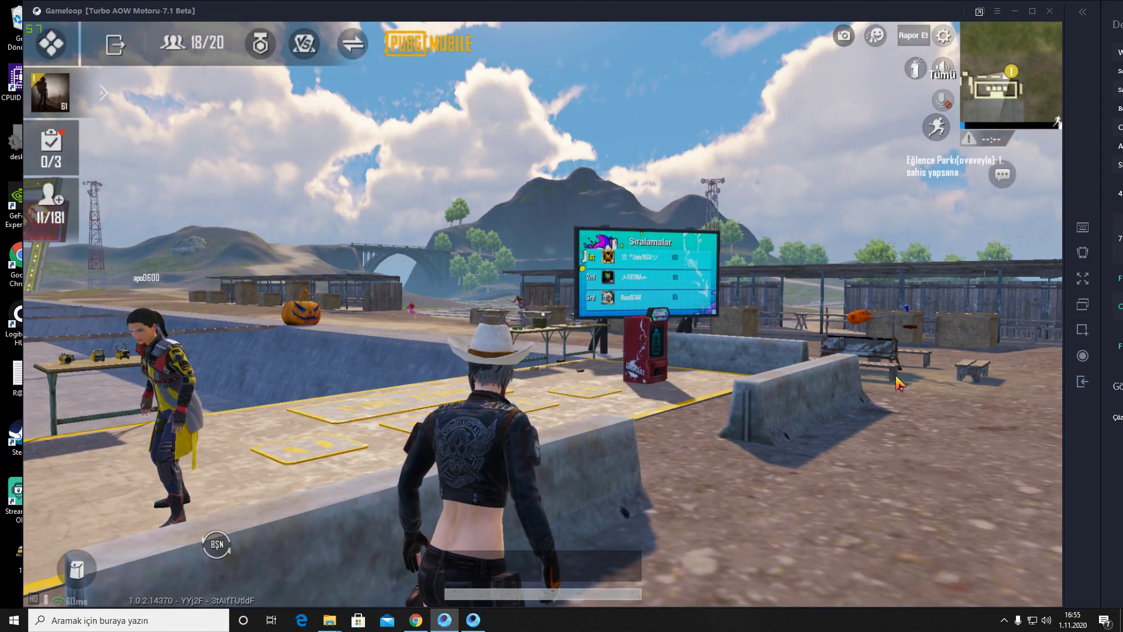
Exit to the emulator home screen, relaunch PUBG MOBILE and rejoin the ongoing training session
{"action": "left_click", "coordinate": [1083, 381]}
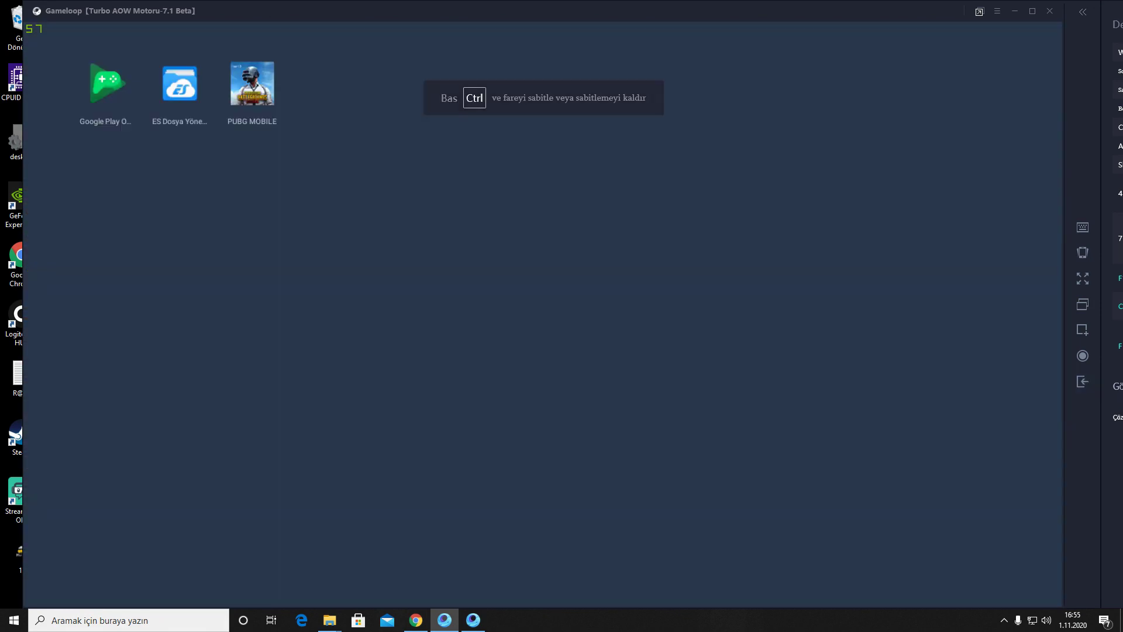
{"action": "left_click", "coordinate": [251, 93]}
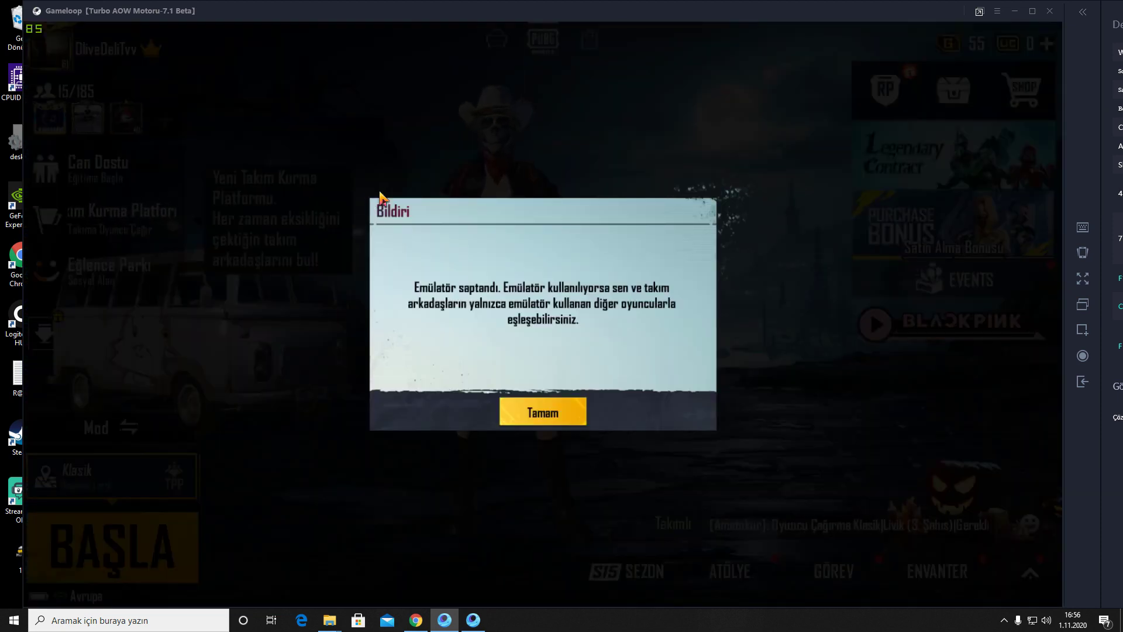
{"action": "left_click", "coordinate": [582, 414]}
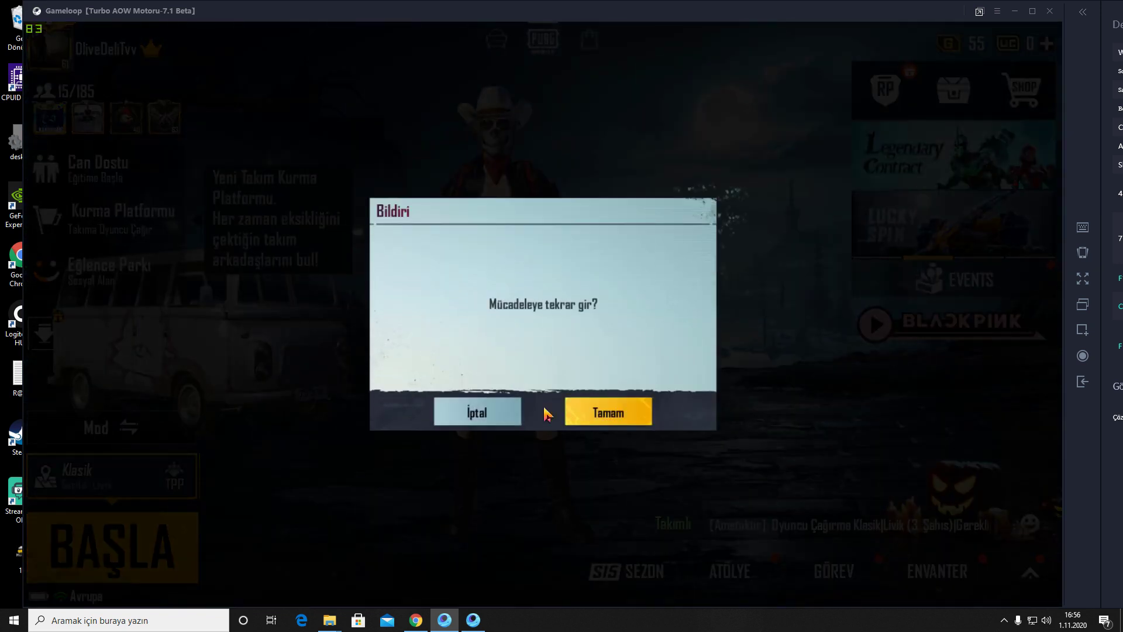
{"action": "left_click", "coordinate": [629, 415]}
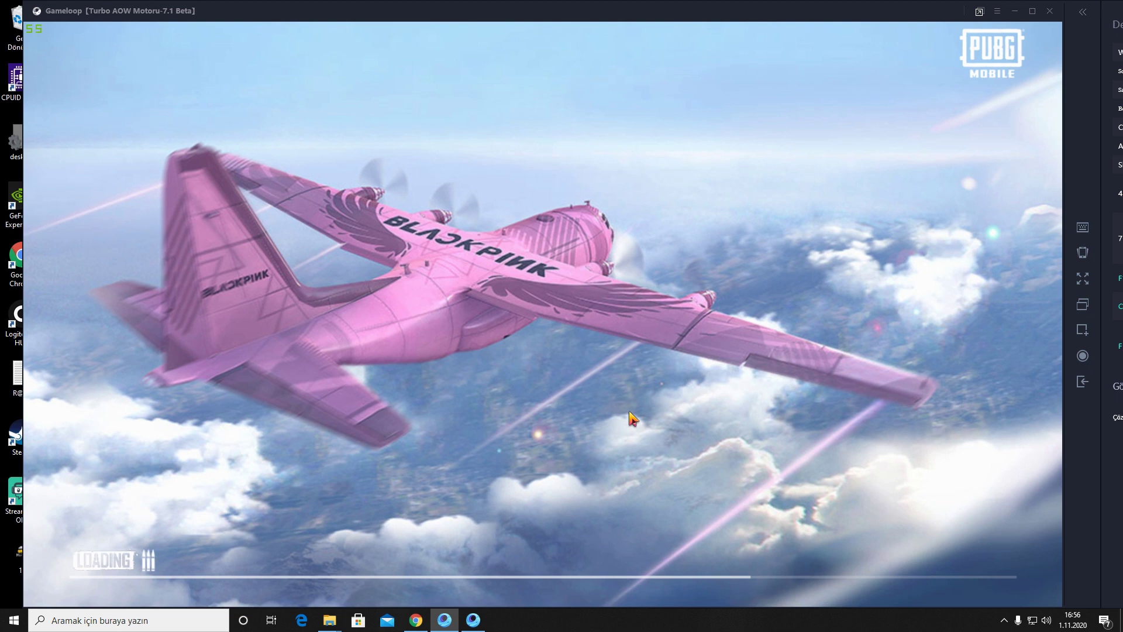
{"action": "key", "text": "ctrl"}
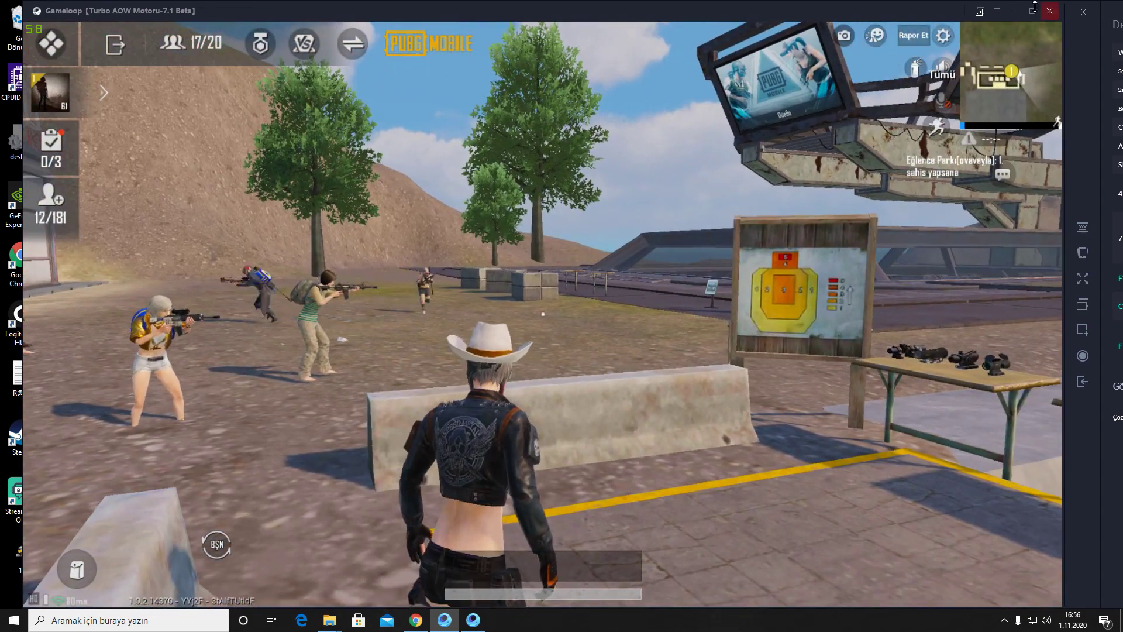
Set the battle graphics quality to Akıcı, apply the change and close the settings
{"action": "left_click", "coordinate": [943, 36]}
{"action": "left_click", "coordinate": [1032, 135]}
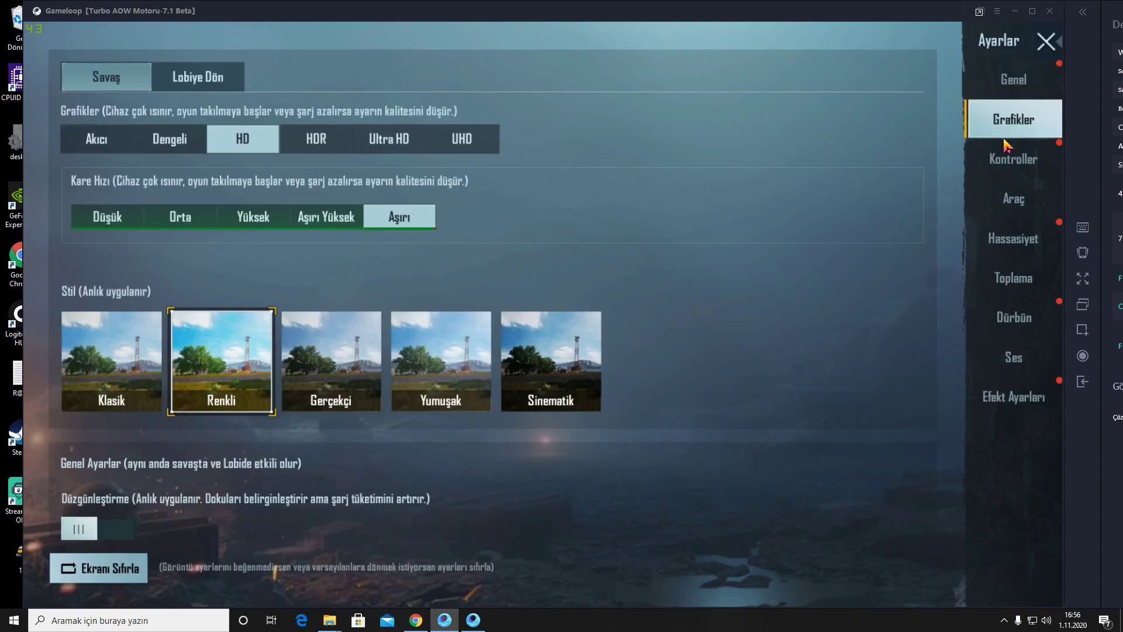
{"action": "left_click", "coordinate": [92, 146]}
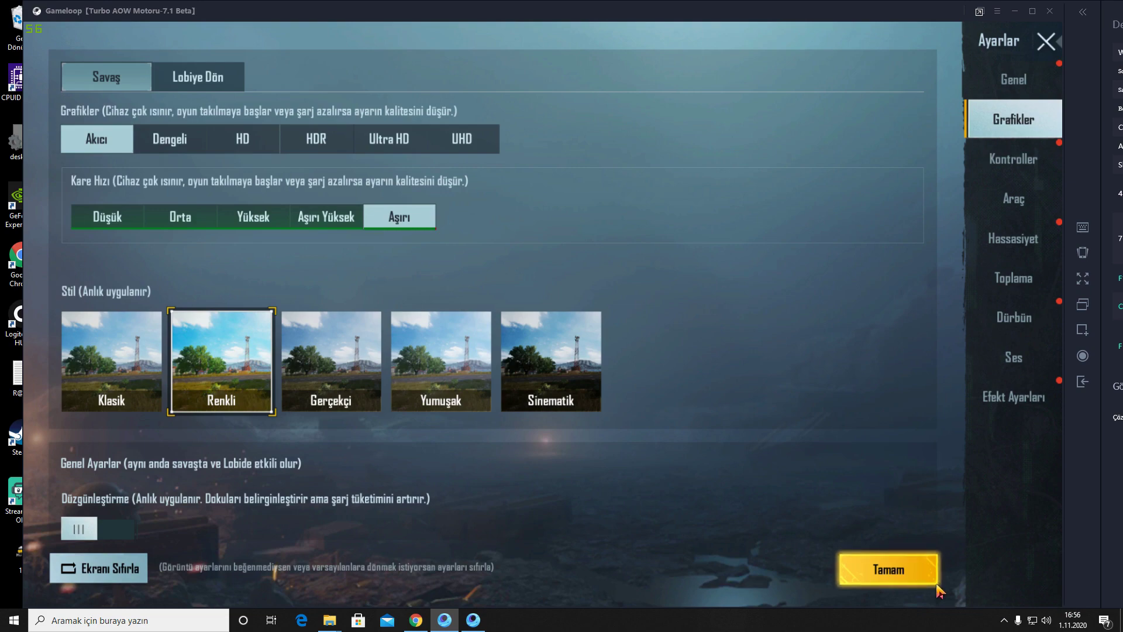
{"action": "left_click", "coordinate": [889, 567]}
{"action": "left_click", "coordinate": [607, 412]}
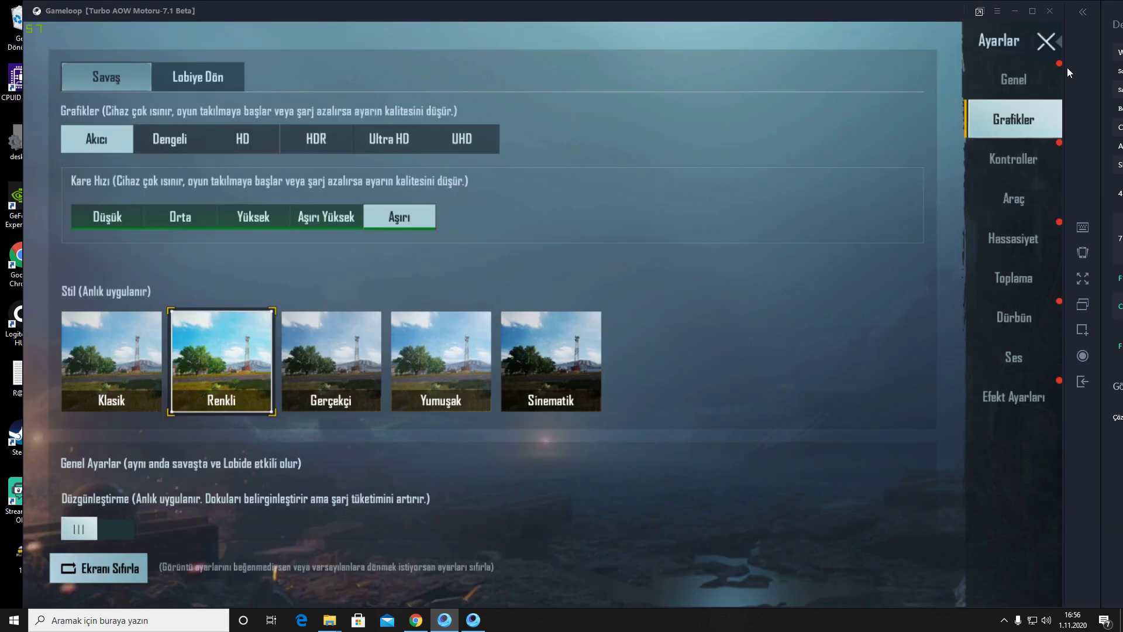
{"action": "left_click", "coordinate": [1045, 41]}
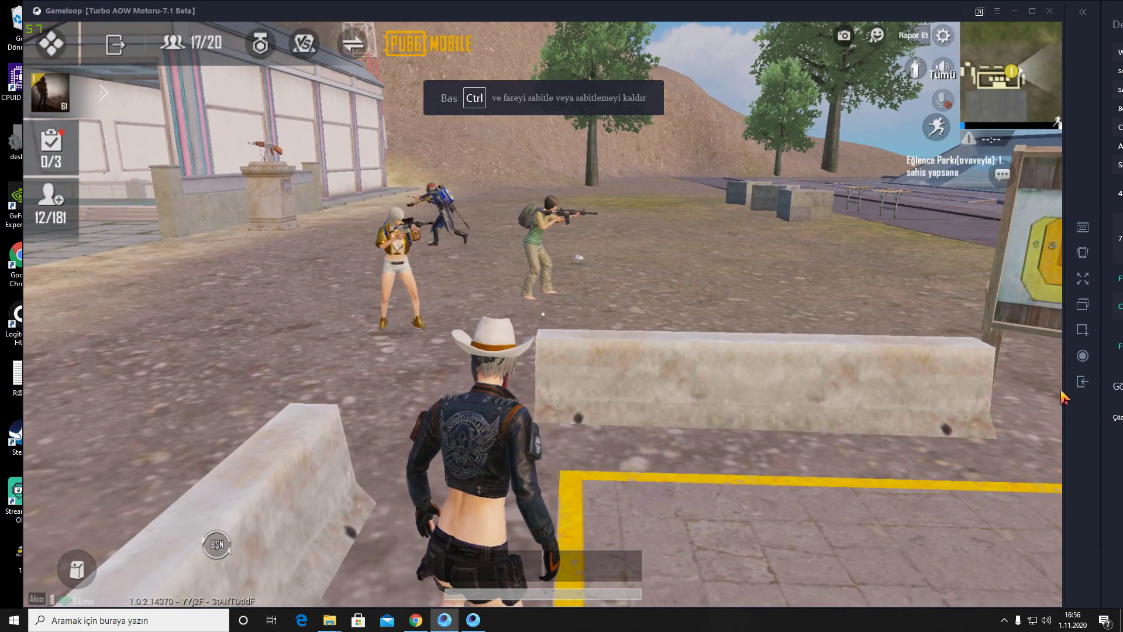
Restart PUBG MOBILE from the emulator home screen and re-enter the training session with the Akıcı graphics applied
{"action": "left_click", "coordinate": [1083, 383]}
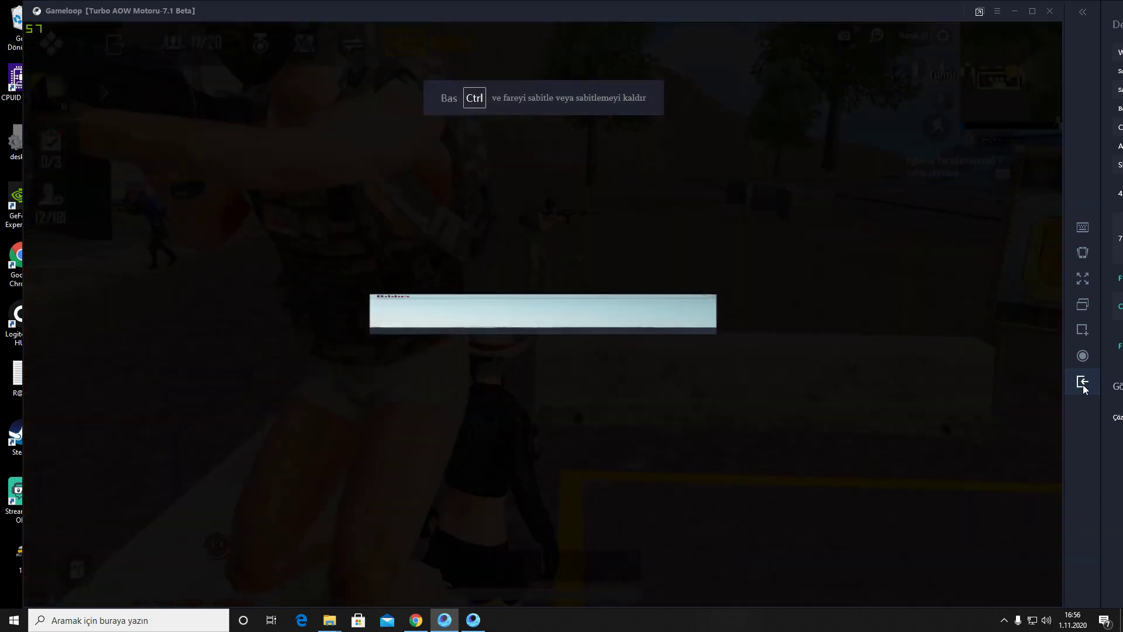
{"action": "left_click", "coordinate": [232, 82]}
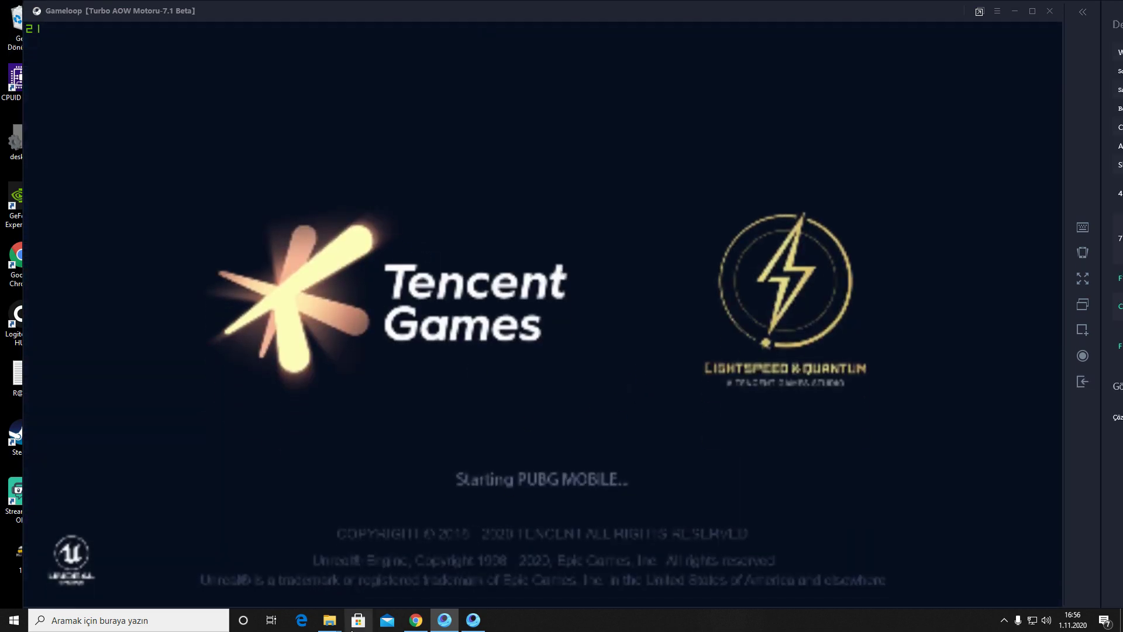
{"action": "mouse_move", "coordinate": [333, 605]}
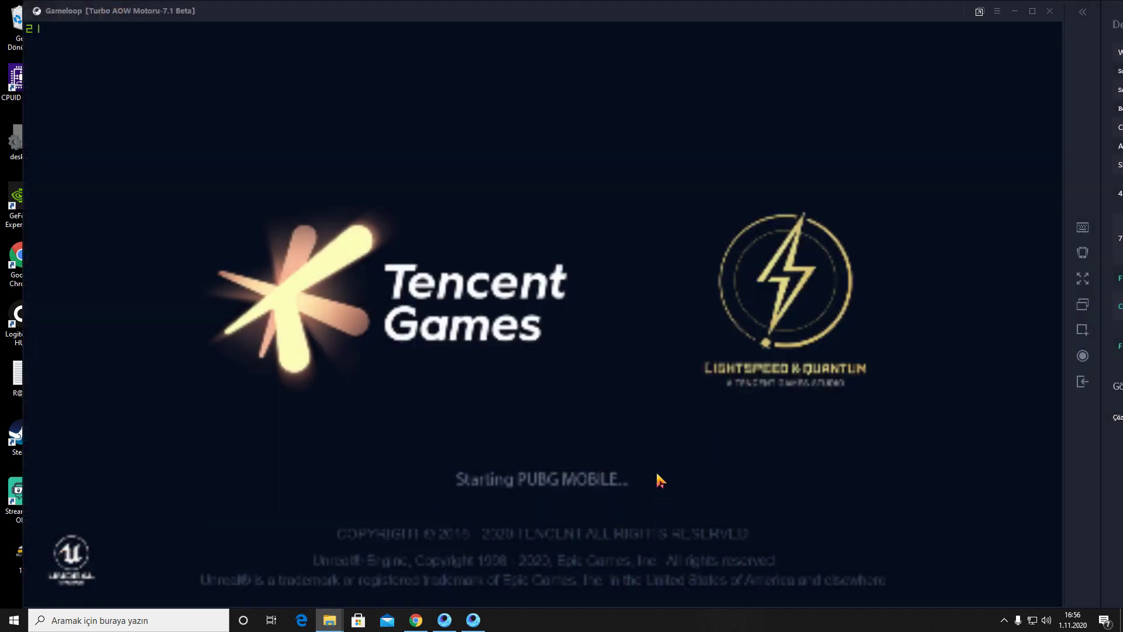
{"action": "left_click", "coordinate": [656, 479]}
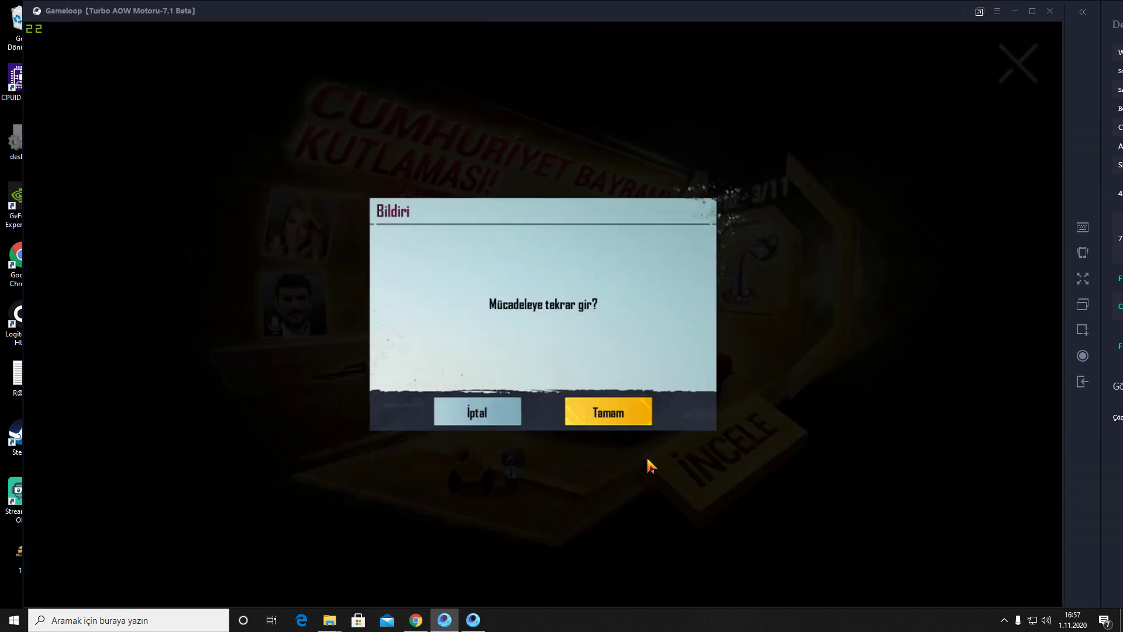
{"action": "left_click", "coordinate": [640, 417]}
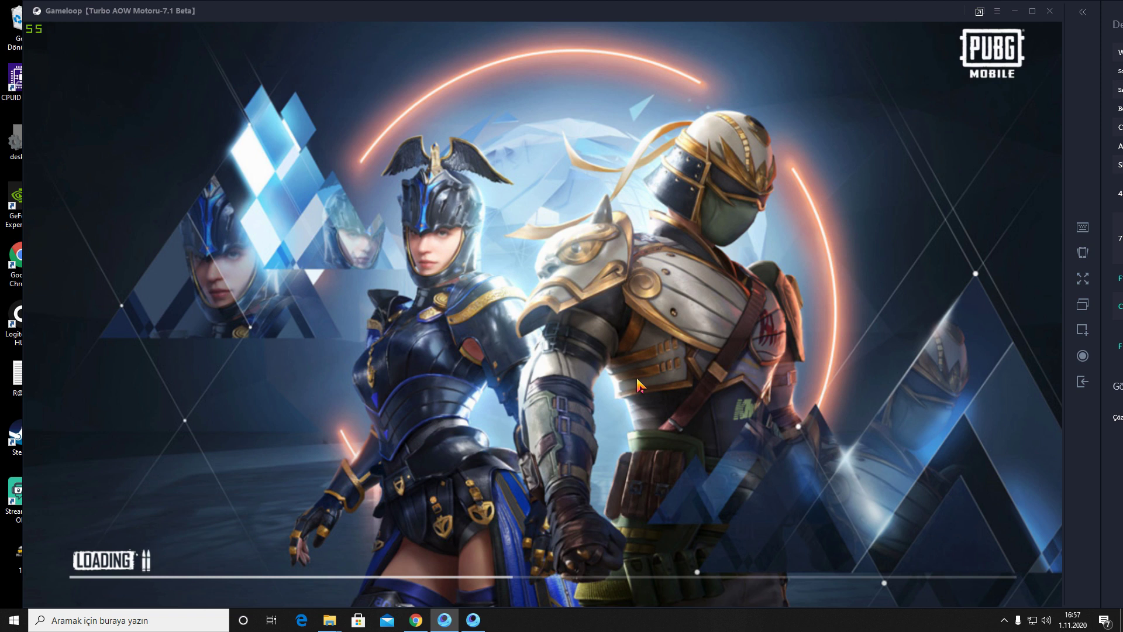
{"action": "key", "text": "ctrl"}
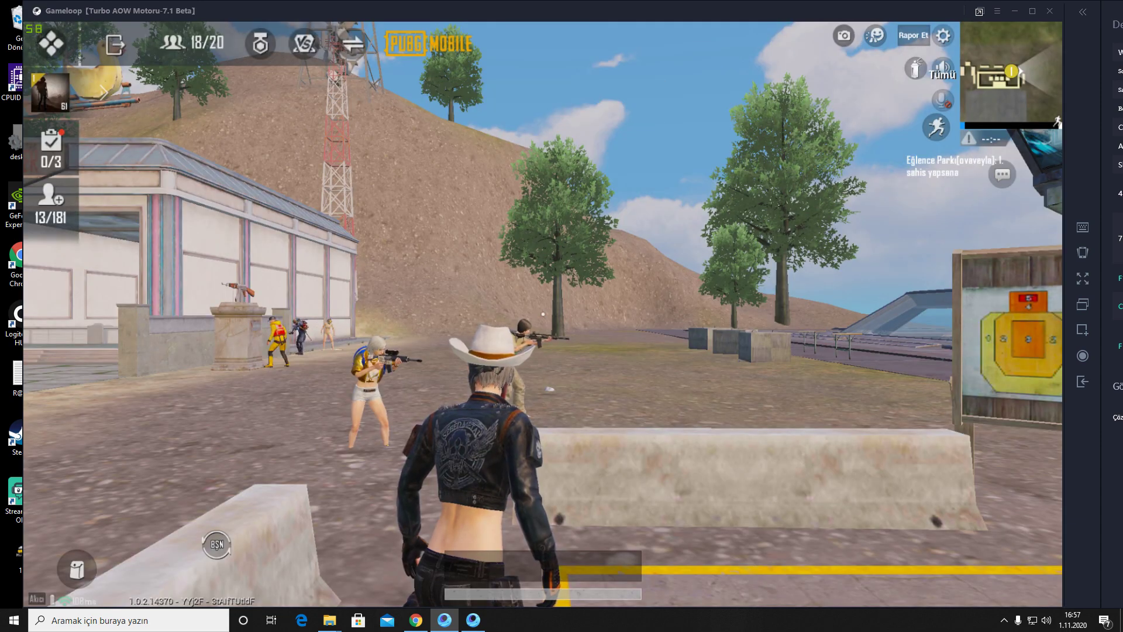
Run around the fire zone to examine the frame rate, and leave the game for the emulator home screen
{"action": "mouse_move", "coordinate": [543, 314]}
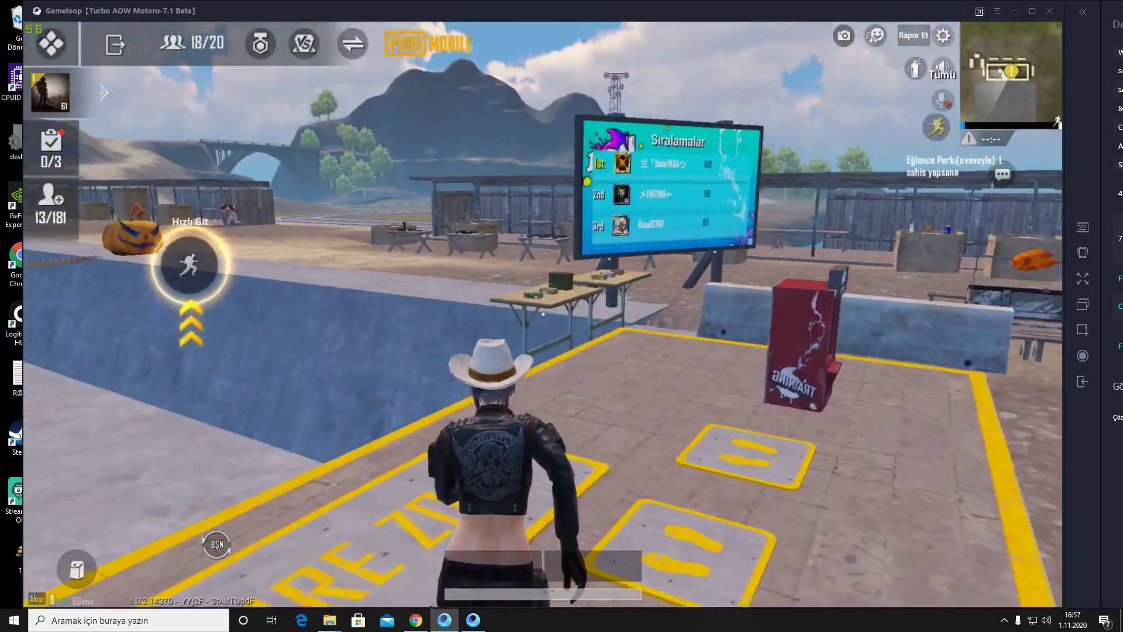
{"action": "key", "text": "w"}
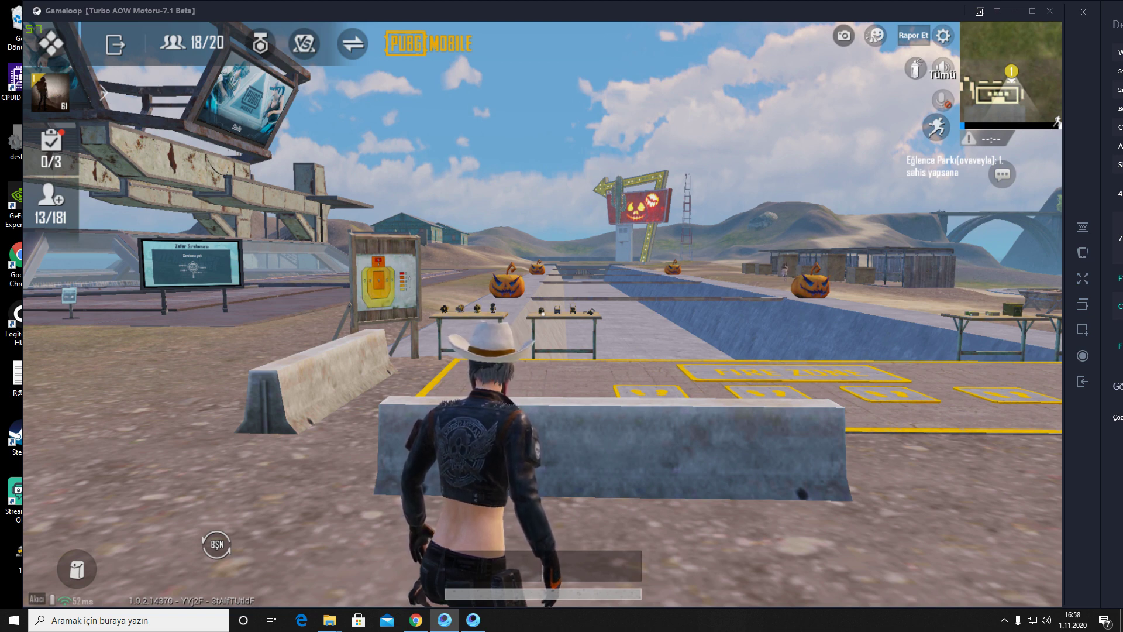
{"action": "left_click", "coordinate": [1083, 382]}
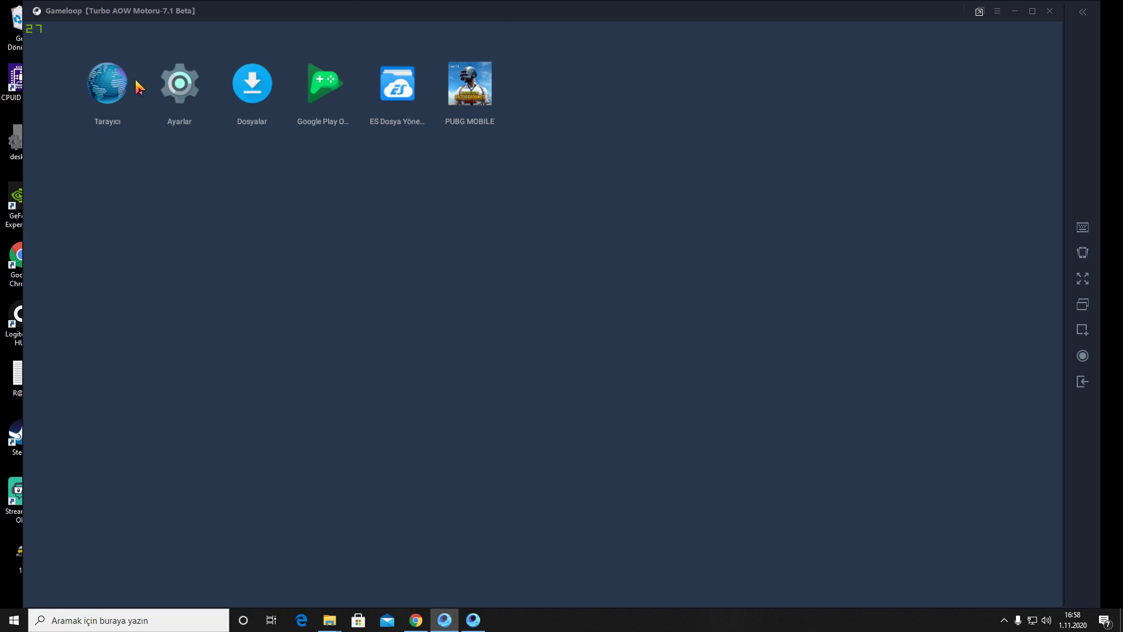
Search the emulator's browser for "es dosya yöneticisi", view the Softonic ES File Explorer APK page and return to the home screen
{"action": "left_click", "coordinate": [115, 88]}
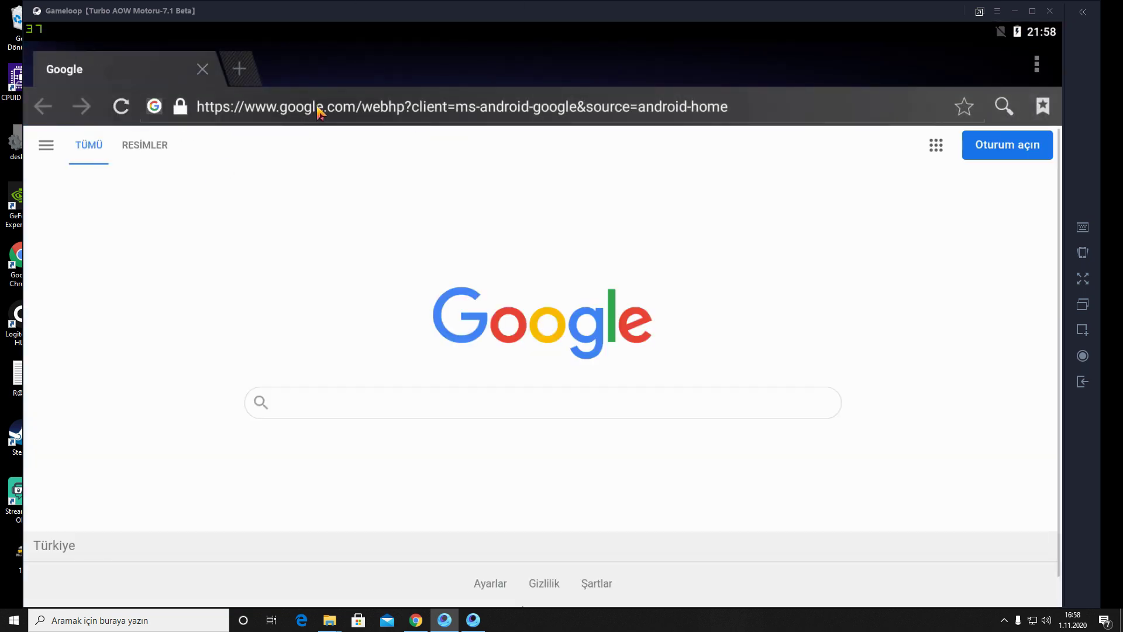
{"action": "left_click", "coordinate": [320, 111]}
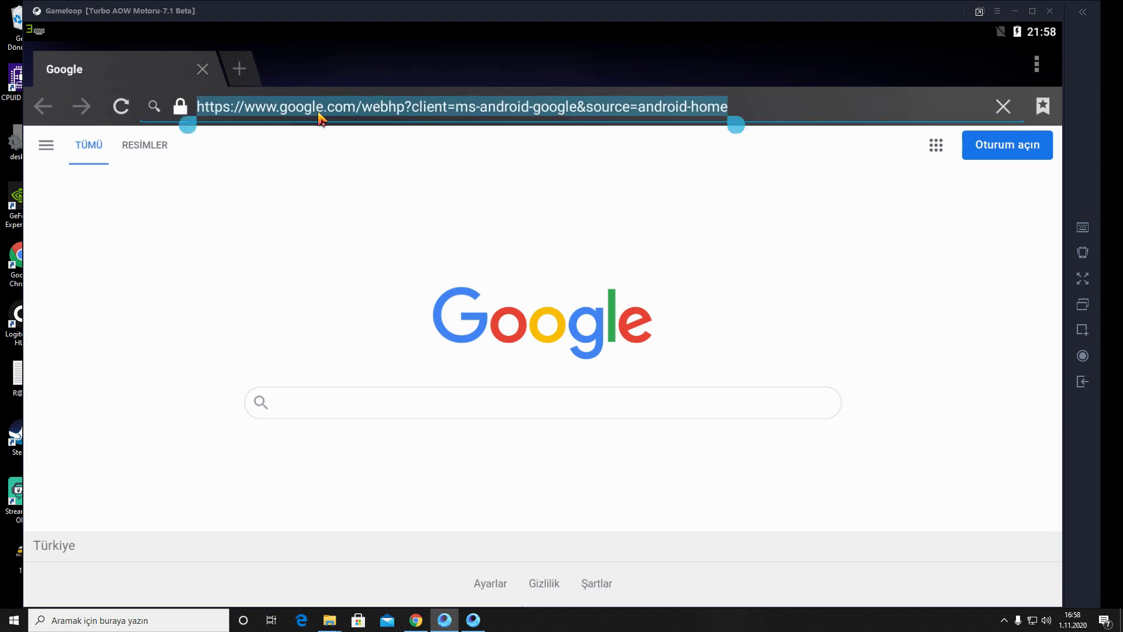
{"action": "type", "text": "es d"}
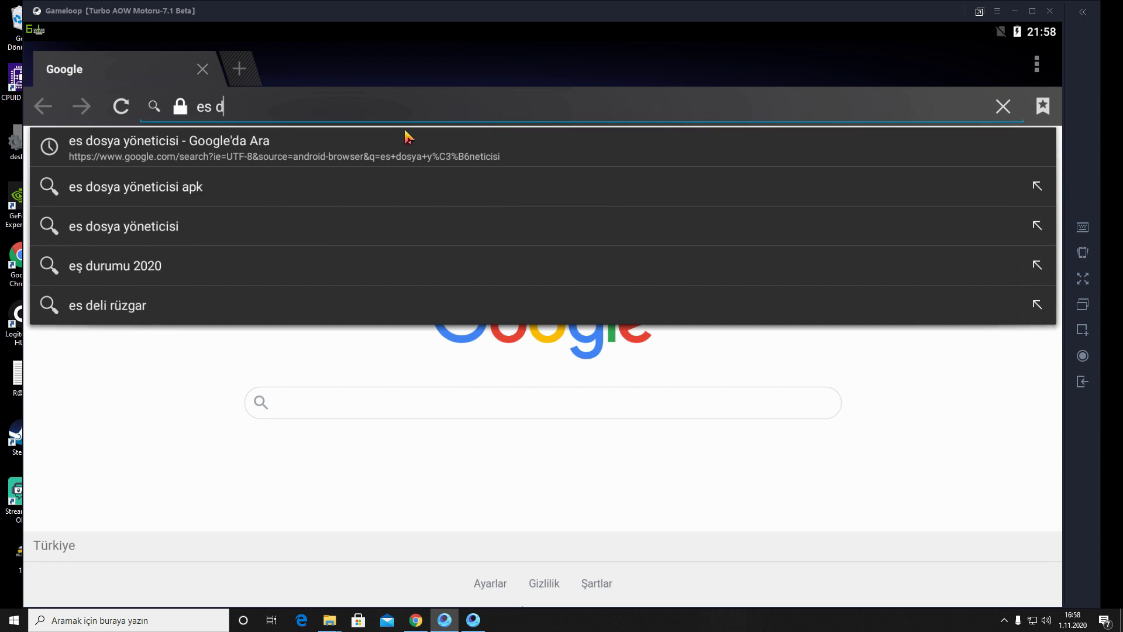
{"action": "left_click", "coordinate": [200, 233]}
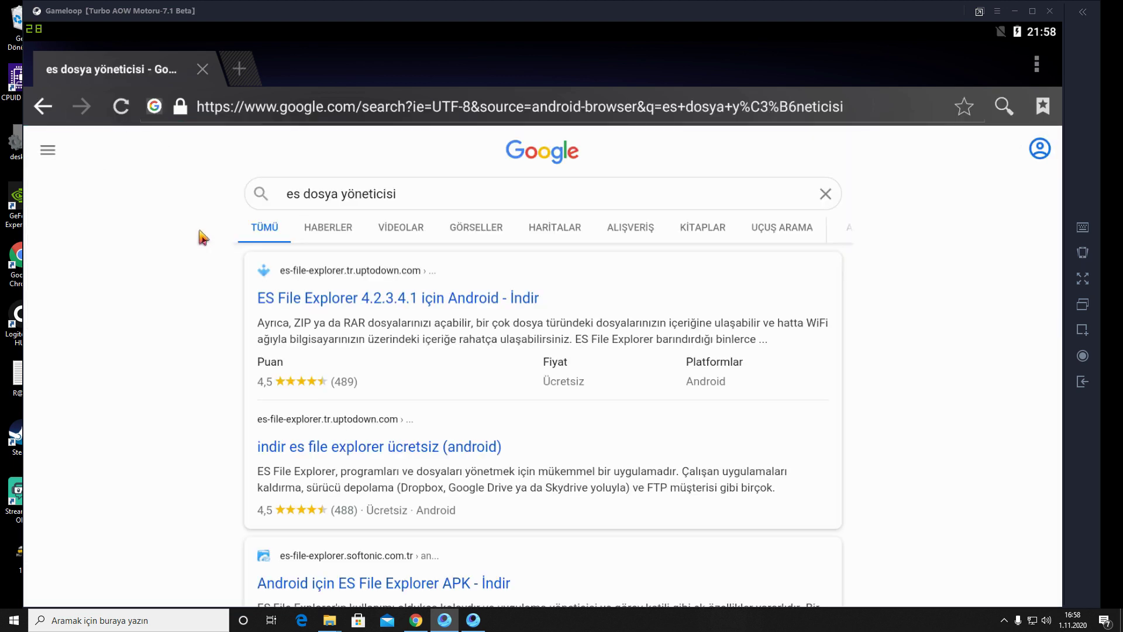
{"action": "scroll", "coordinate": [409, 468], "scroll_direction": "down", "scroll_amount": 2}
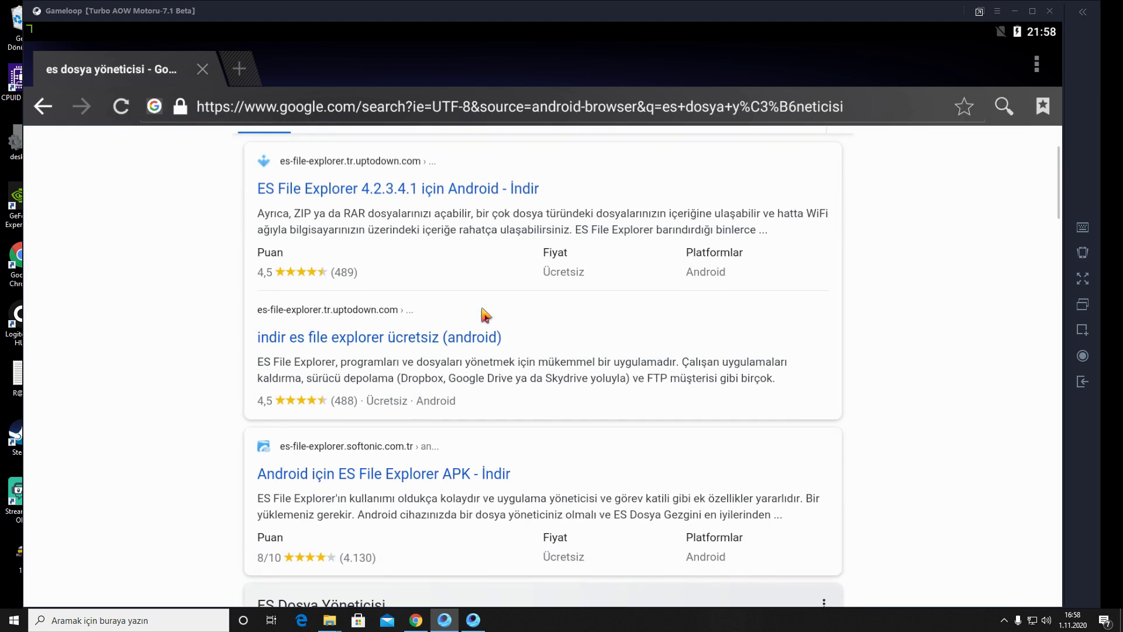
{"action": "left_click", "coordinate": [387, 474]}
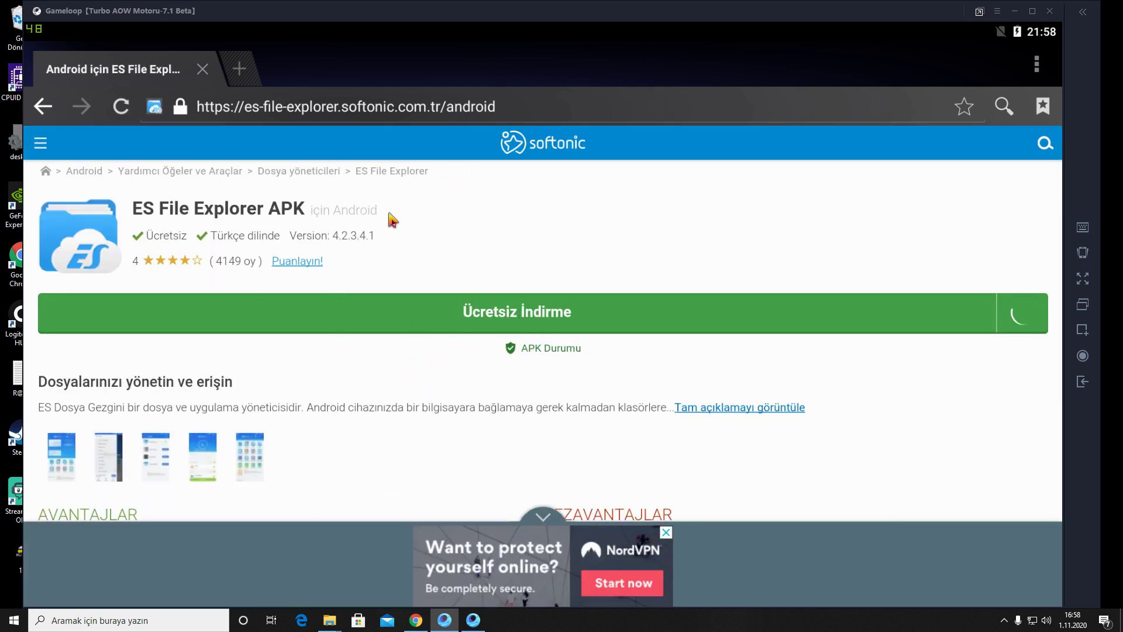
{"action": "left_click", "coordinate": [1083, 382]}
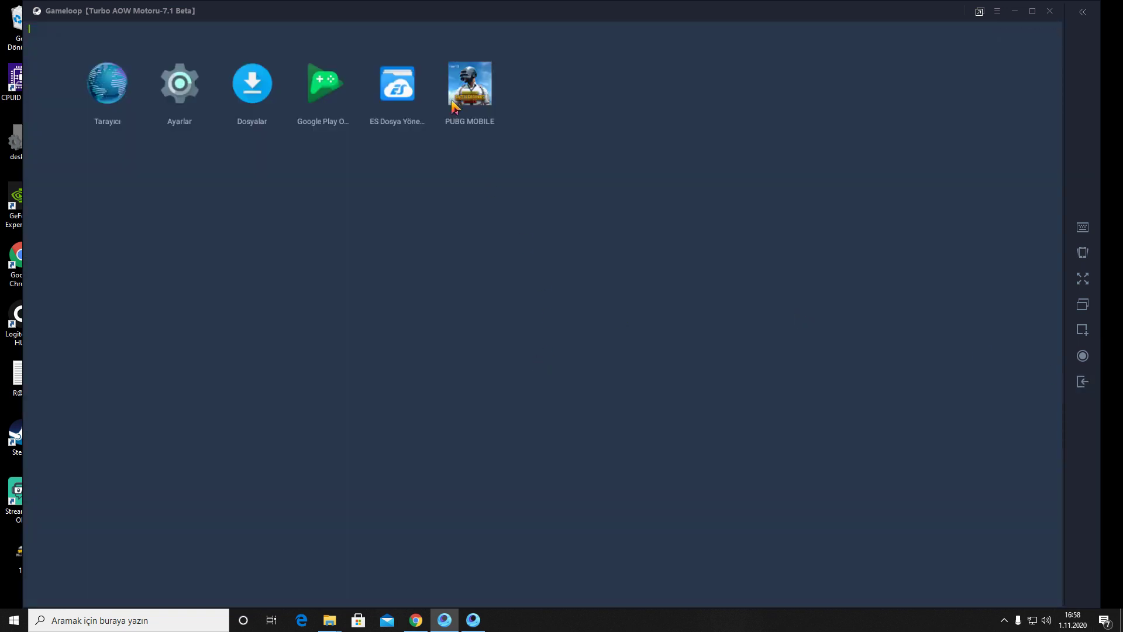
Launch ES Dosya Yöneticisi and browse the internal storage to the Android/data/com.tencent.ig/files folder
{"action": "left_click", "coordinate": [409, 92]}
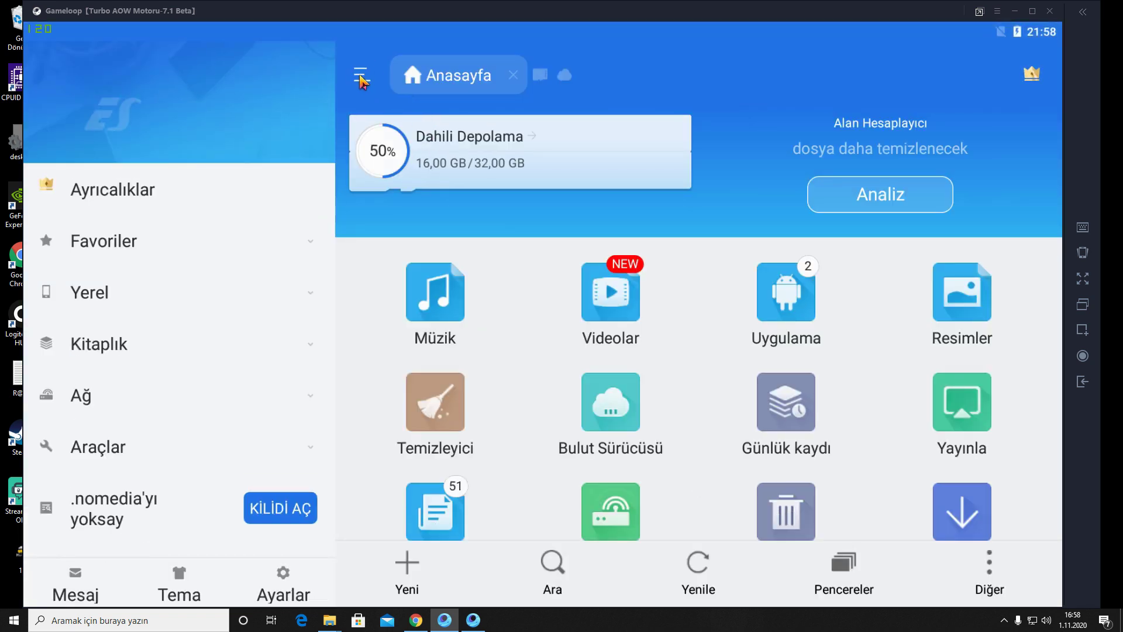
{"action": "left_click", "coordinate": [360, 78]}
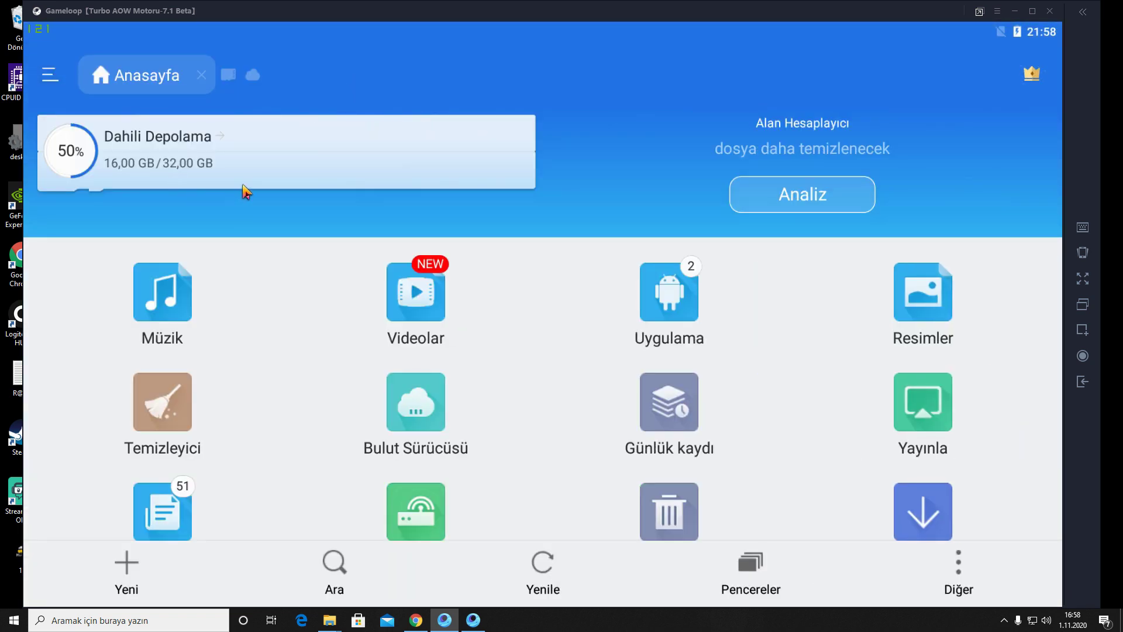
{"action": "left_click", "coordinate": [268, 159]}
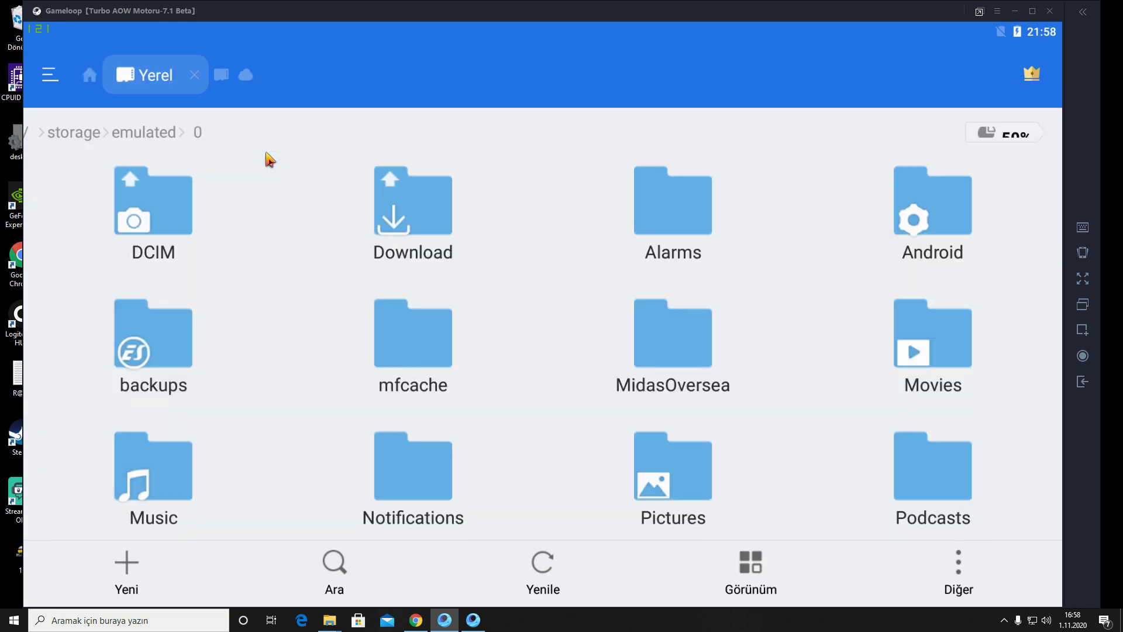
{"action": "left_click", "coordinate": [980, 243]}
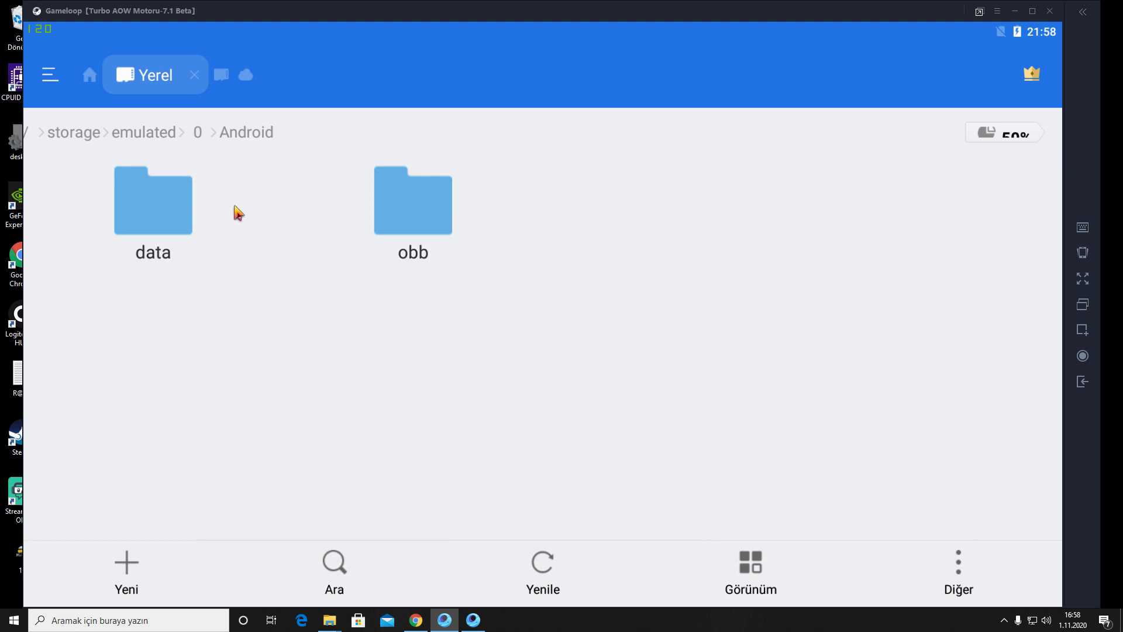
{"action": "left_click", "coordinate": [186, 199]}
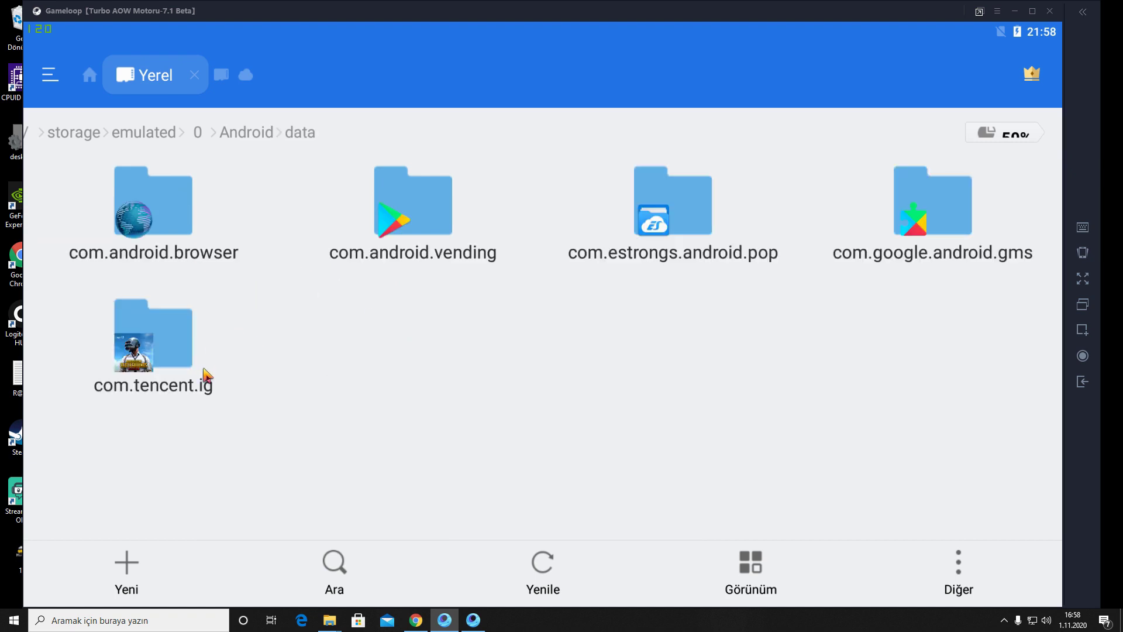
{"action": "left_click", "coordinate": [173, 358]}
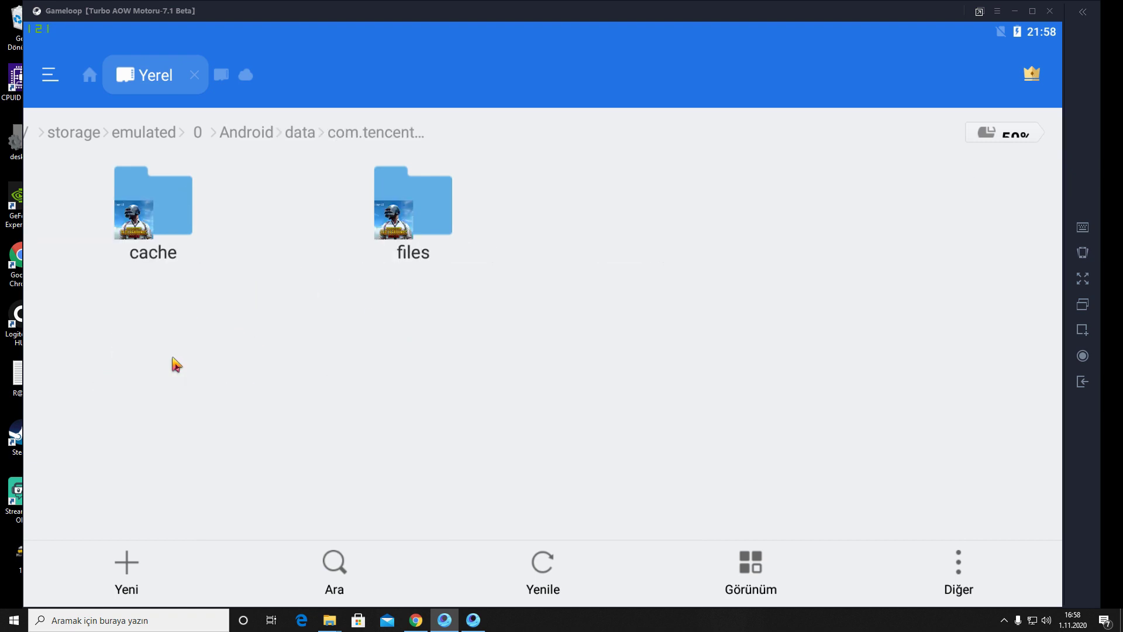
{"action": "left_click", "coordinate": [459, 223]}
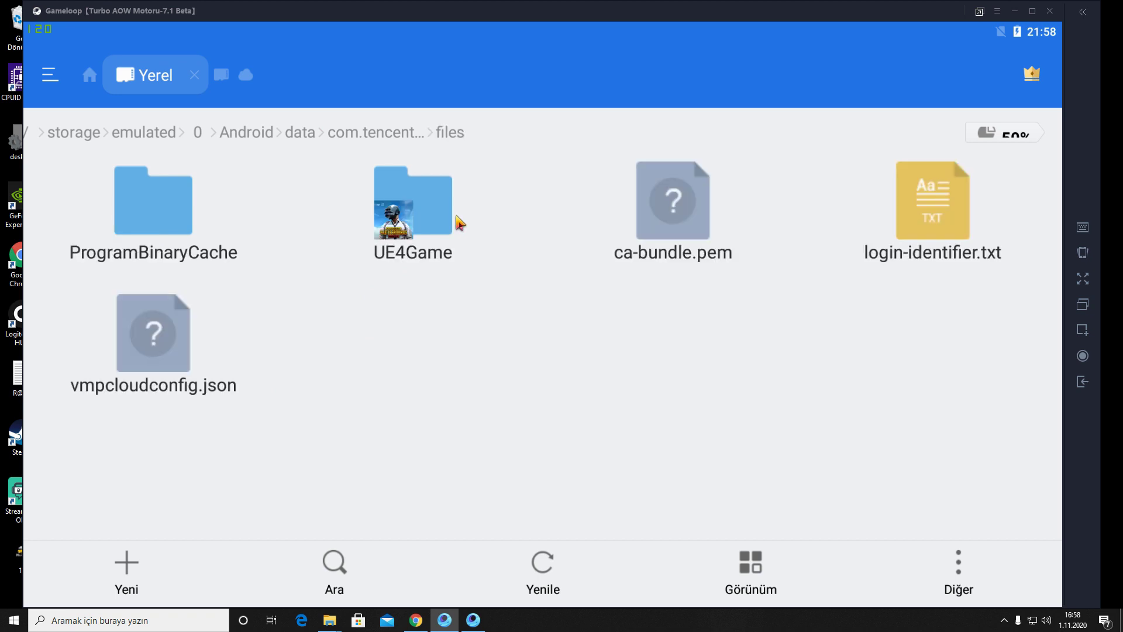
Open the SaveGames folder under UE4Game/ShadowTrackerExtra/ShadowTrackerExtra/Saved
{"action": "left_click", "coordinate": [430, 237]}
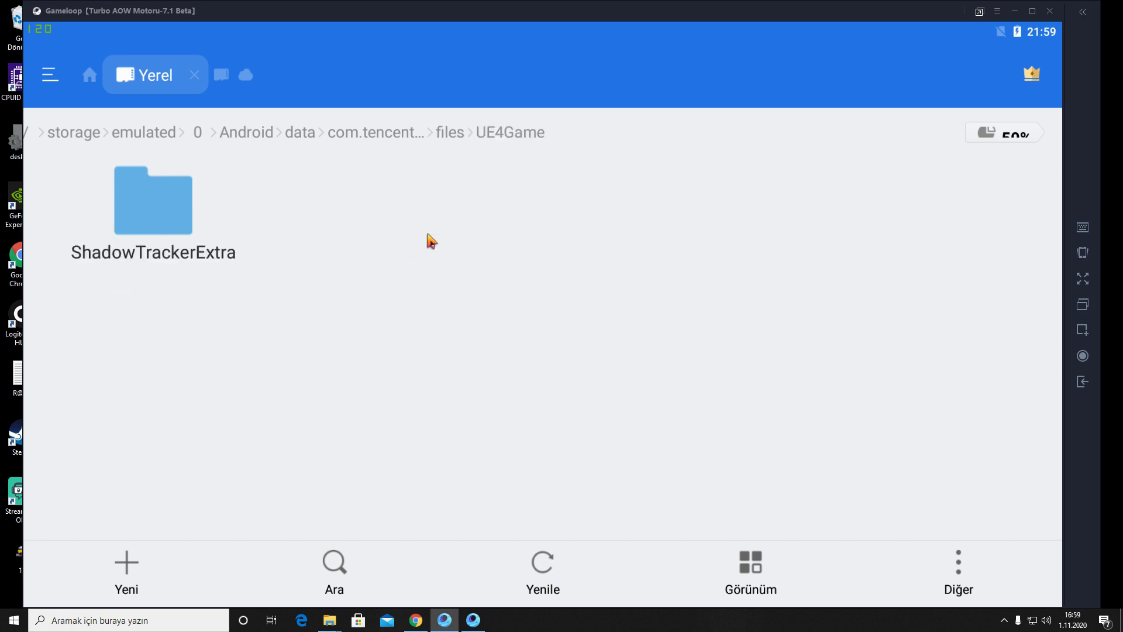
{"action": "left_click", "coordinate": [173, 223]}
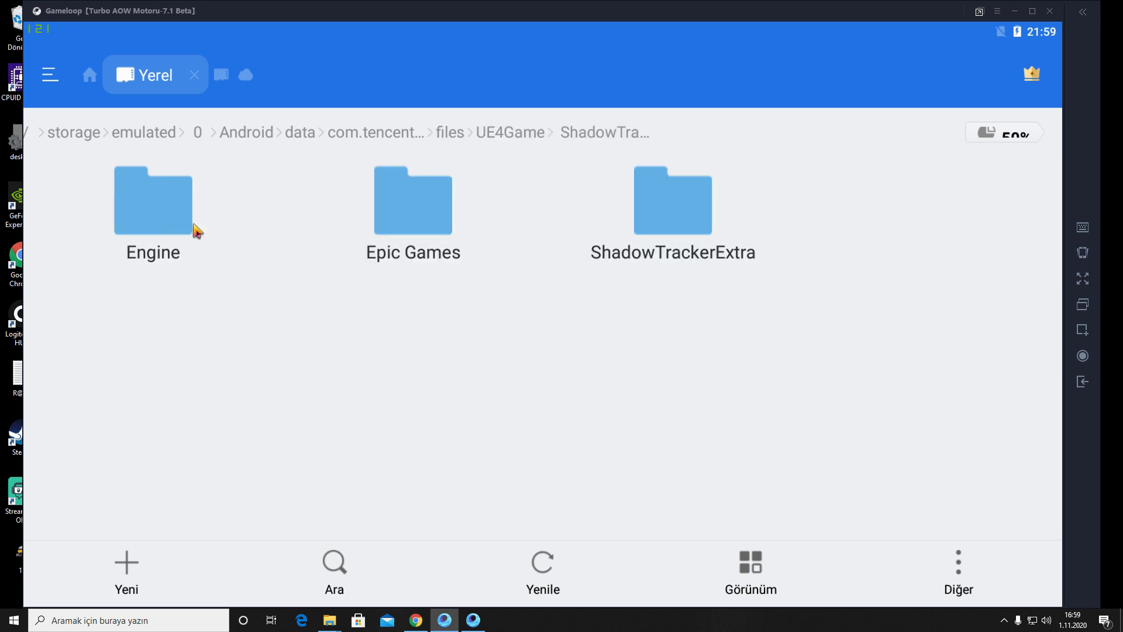
{"action": "left_click", "coordinate": [704, 226]}
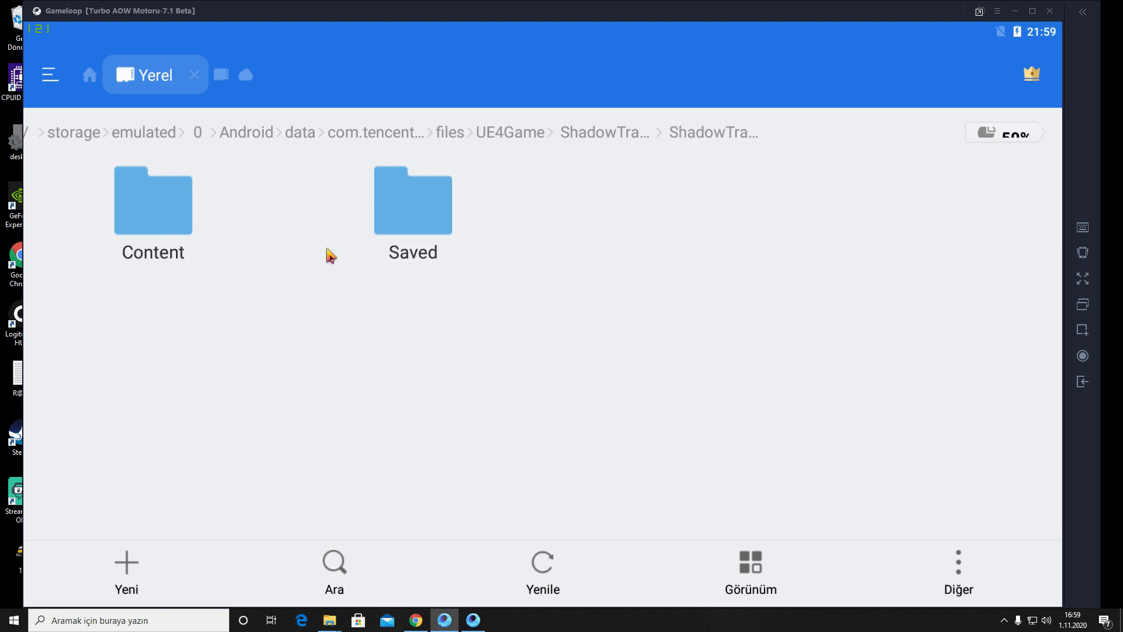
{"action": "left_click", "coordinate": [402, 228]}
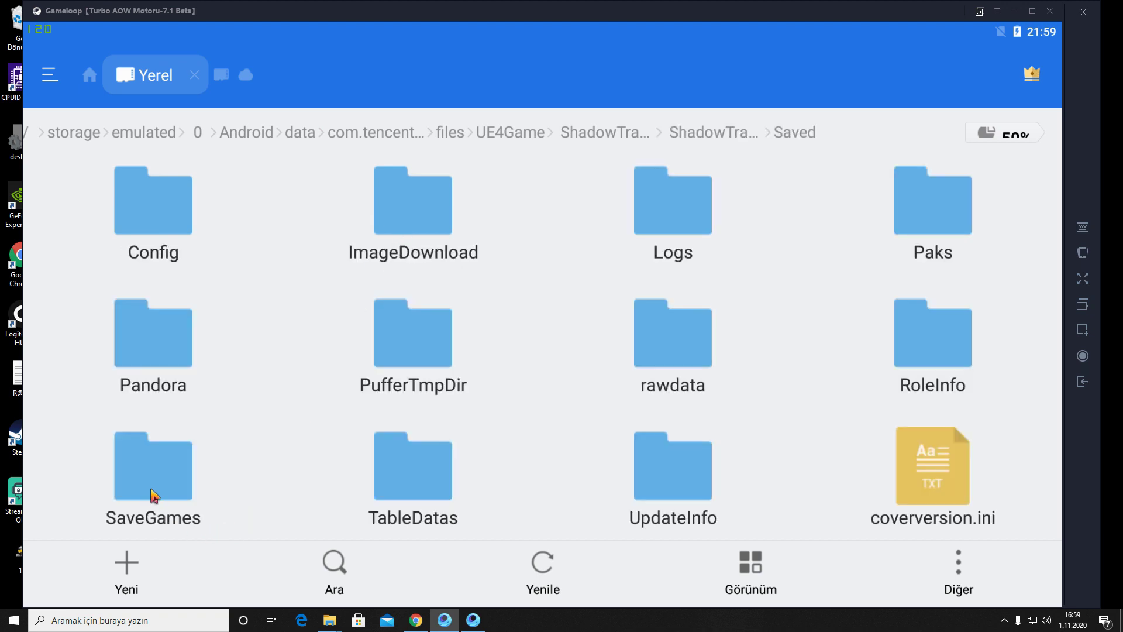
{"action": "left_click", "coordinate": [166, 471]}
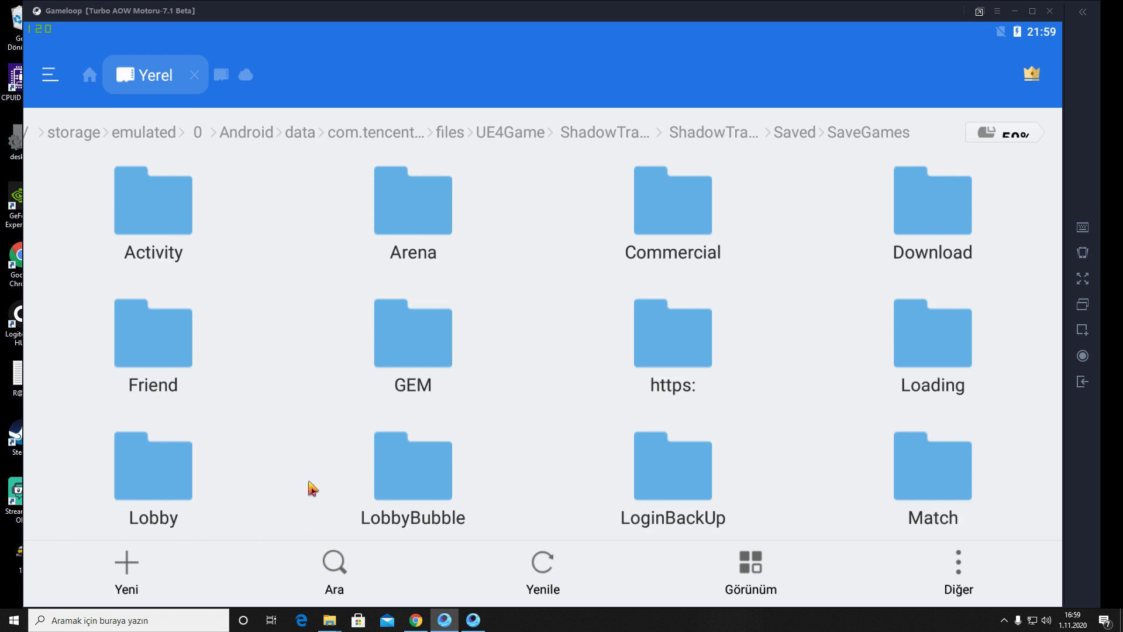
Copy the Active.sav file in the SaveGames folder
{"action": "left_click_drag", "start_coordinate": [310, 489], "coordinate": [354, 141]}
{"action": "left_click_drag", "start_coordinate": [306, 421], "coordinate": [336, 265]}
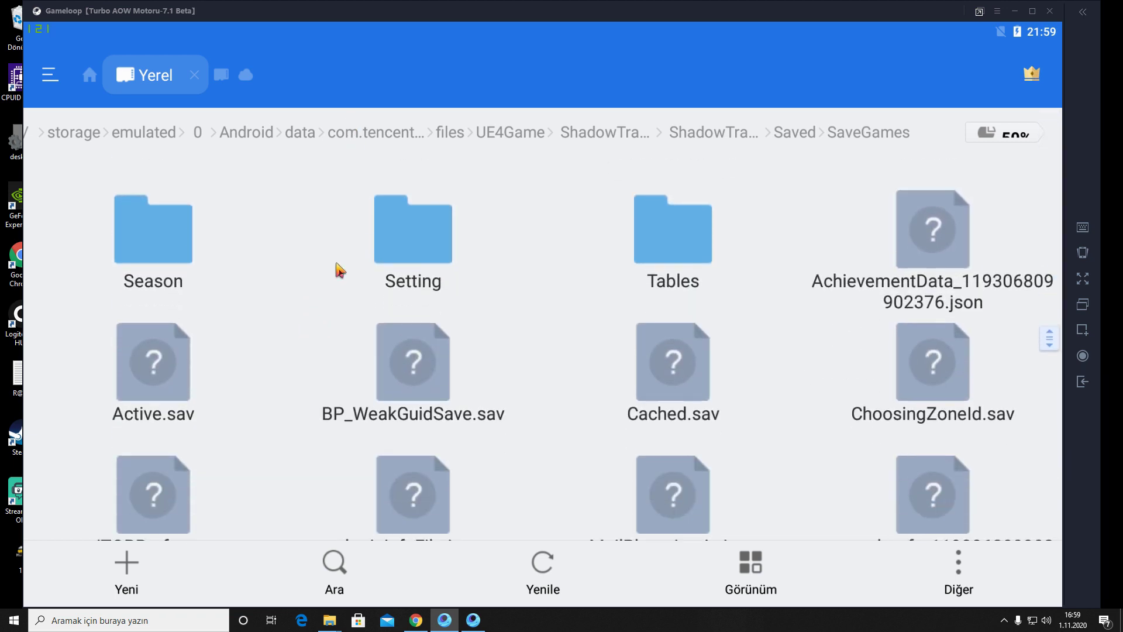
{"action": "left_click", "coordinate": [155, 373]}
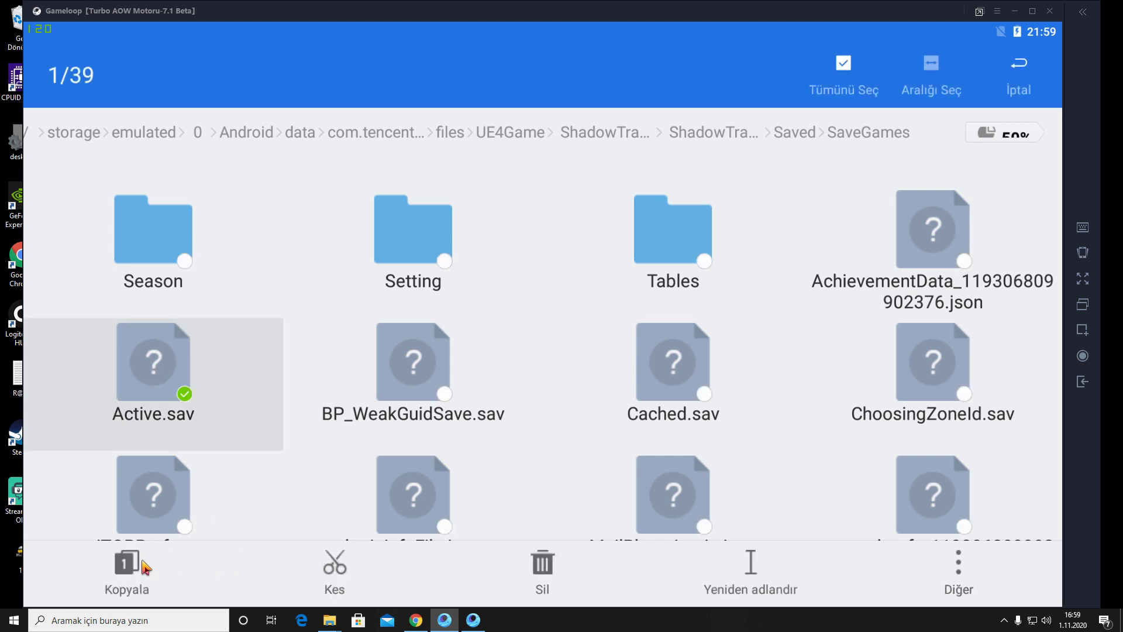
{"action": "left_click", "coordinate": [141, 571]}
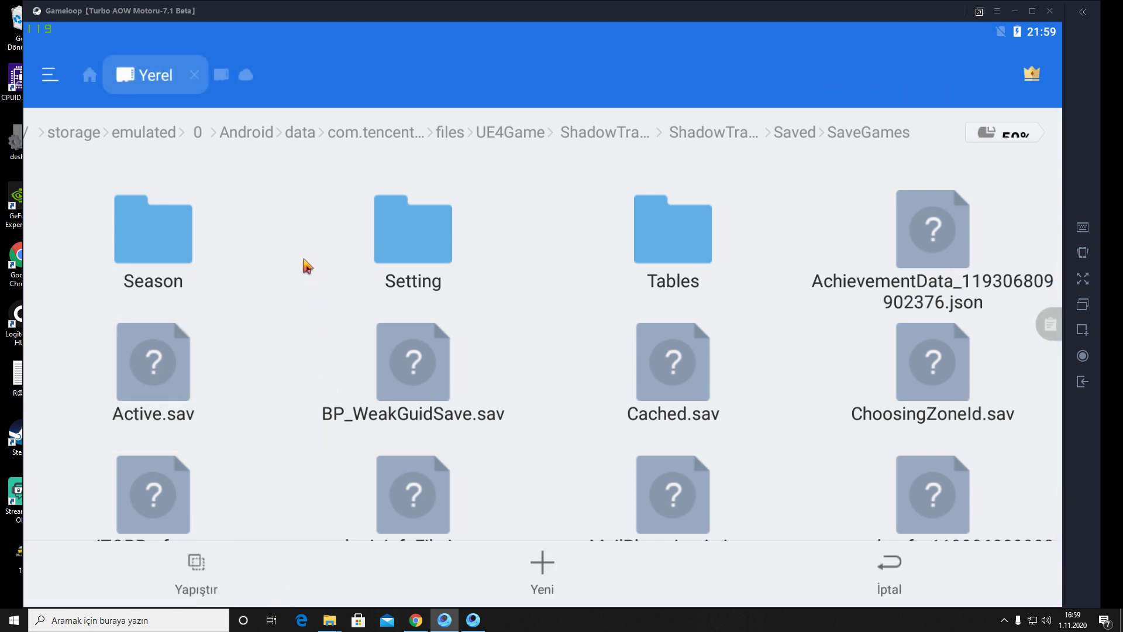
Go to the root directory of the device and open the data/share1 folder
{"action": "left_click_drag", "start_coordinate": [281, 300], "coordinate": [265, 468]}
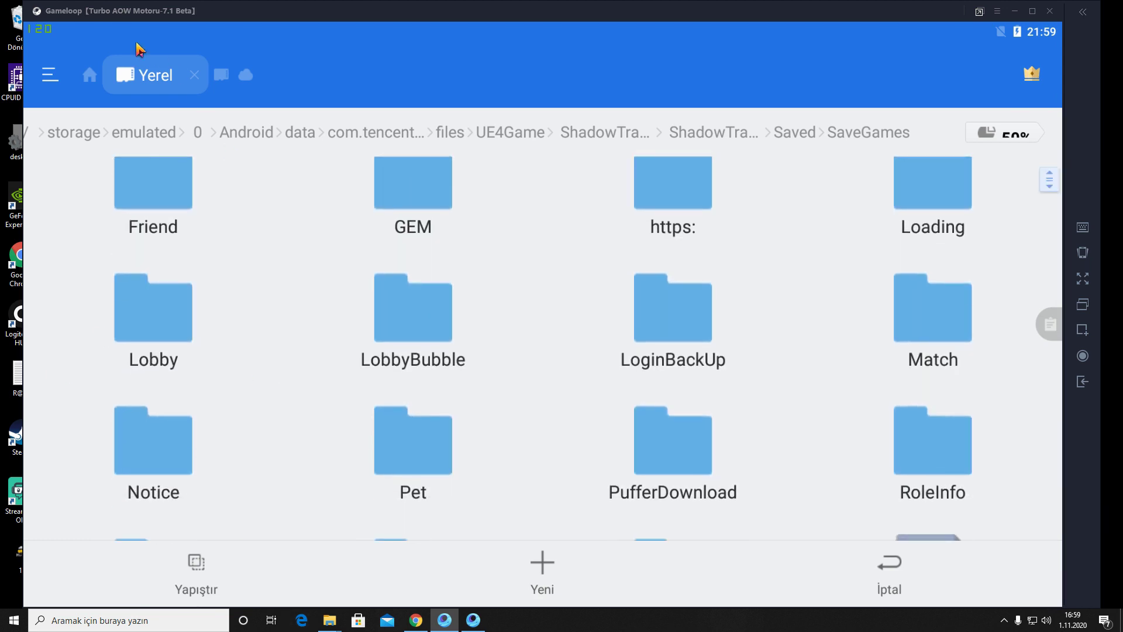
{"action": "left_click_drag", "start_coordinate": [158, 142], "coordinate": [194, 136]}
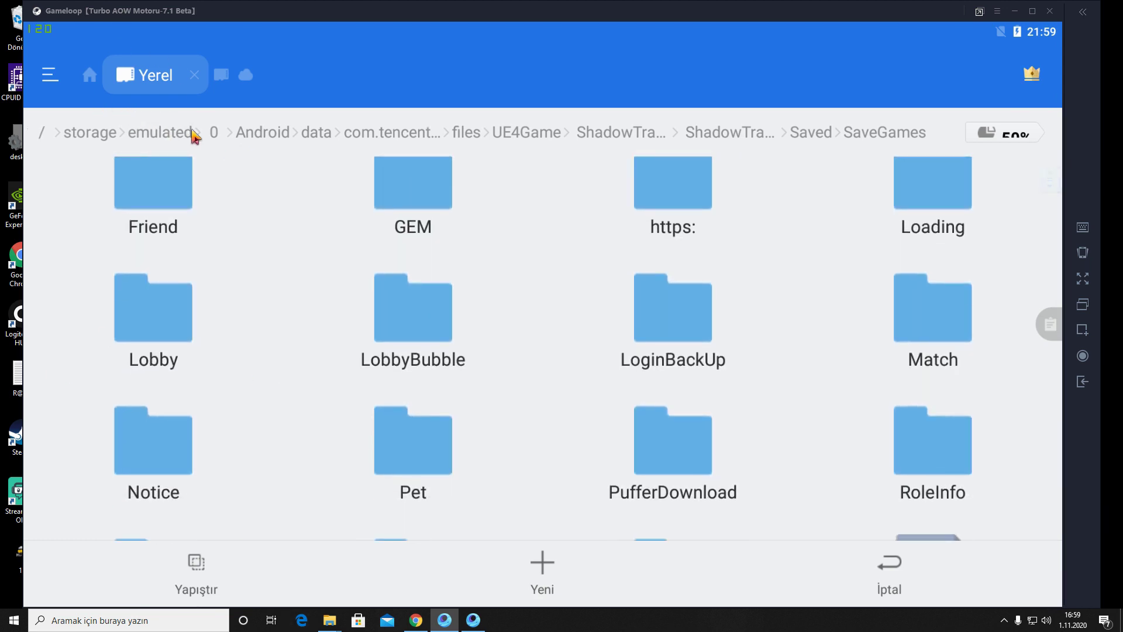
{"action": "left_click", "coordinate": [48, 139]}
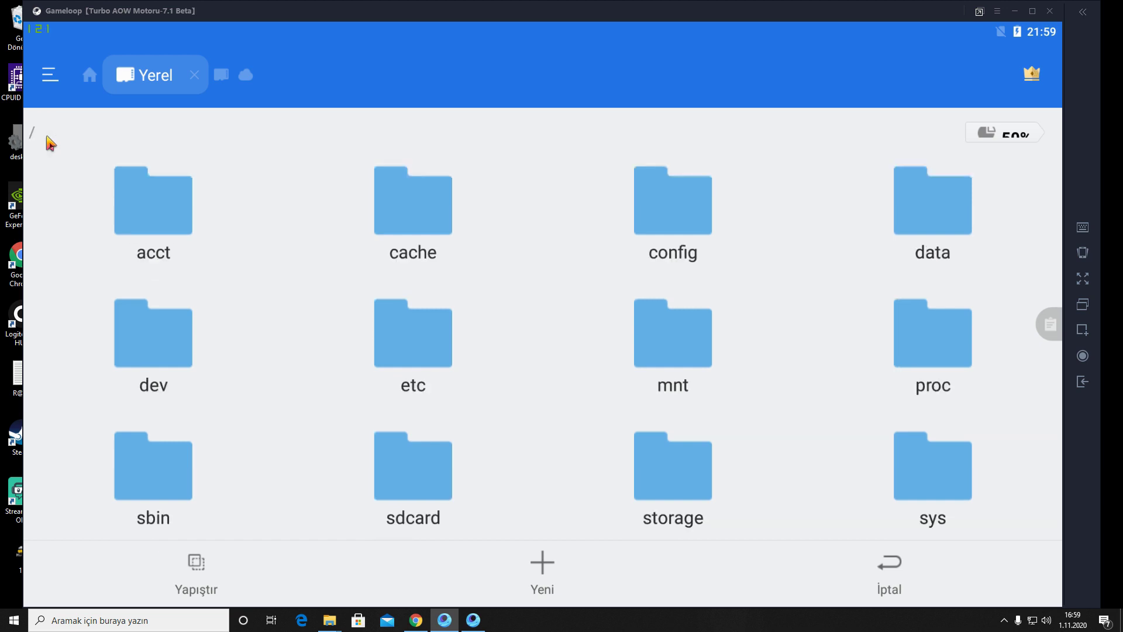
{"action": "left_click", "coordinate": [947, 216]}
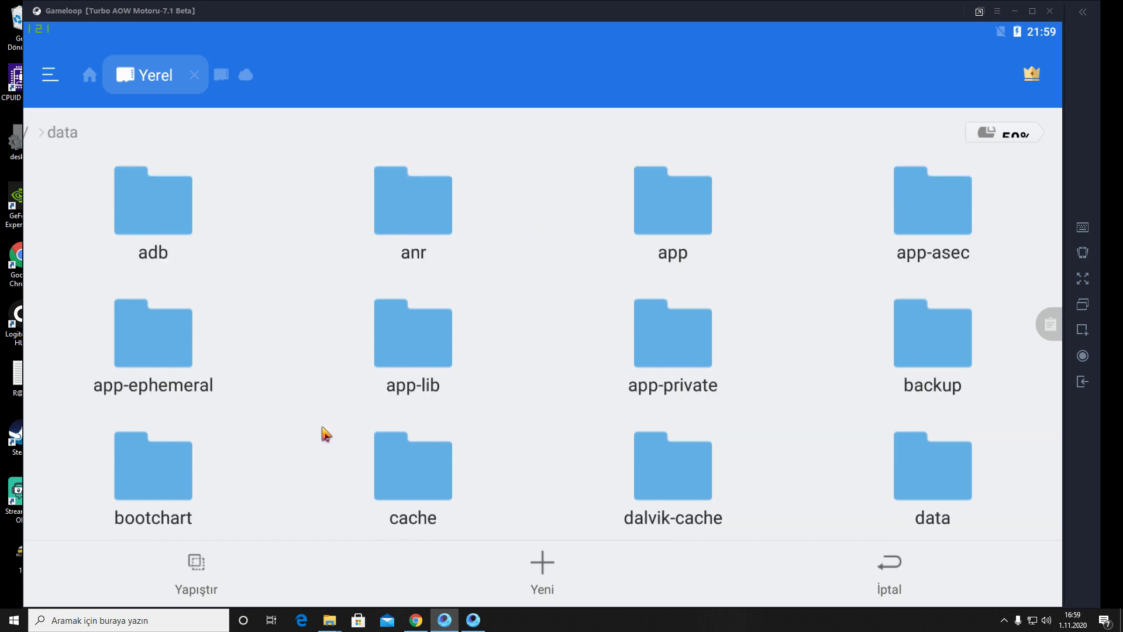
{"action": "scroll", "coordinate": [779, 336], "scroll_direction": "down", "scroll_amount": 5}
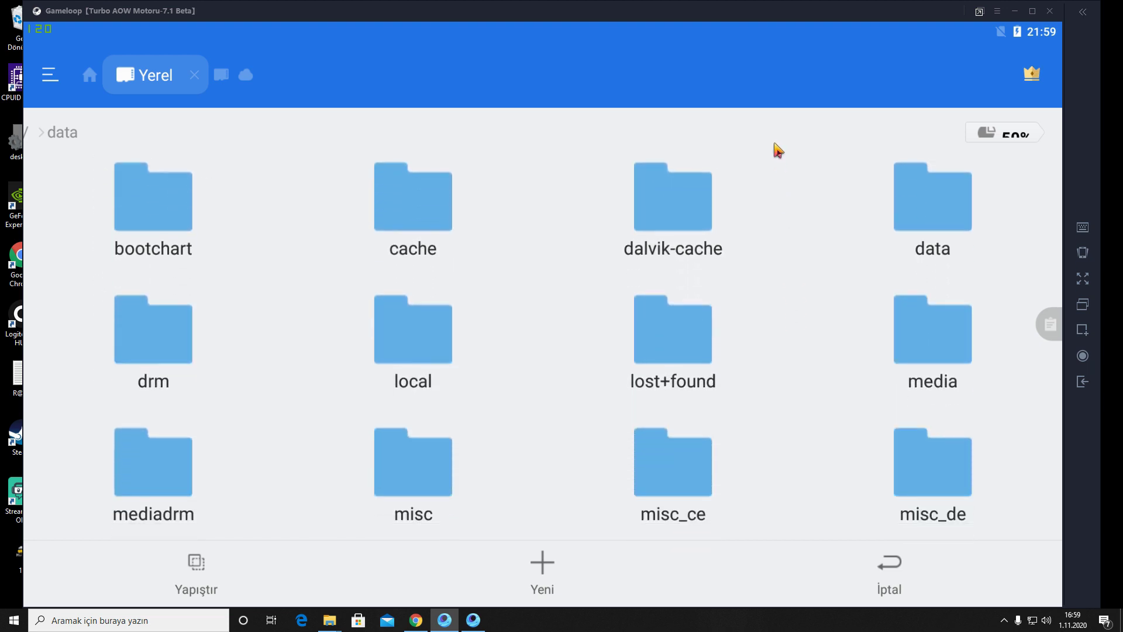
{"action": "left_click_drag", "start_coordinate": [511, 464], "coordinate": [534, 245]}
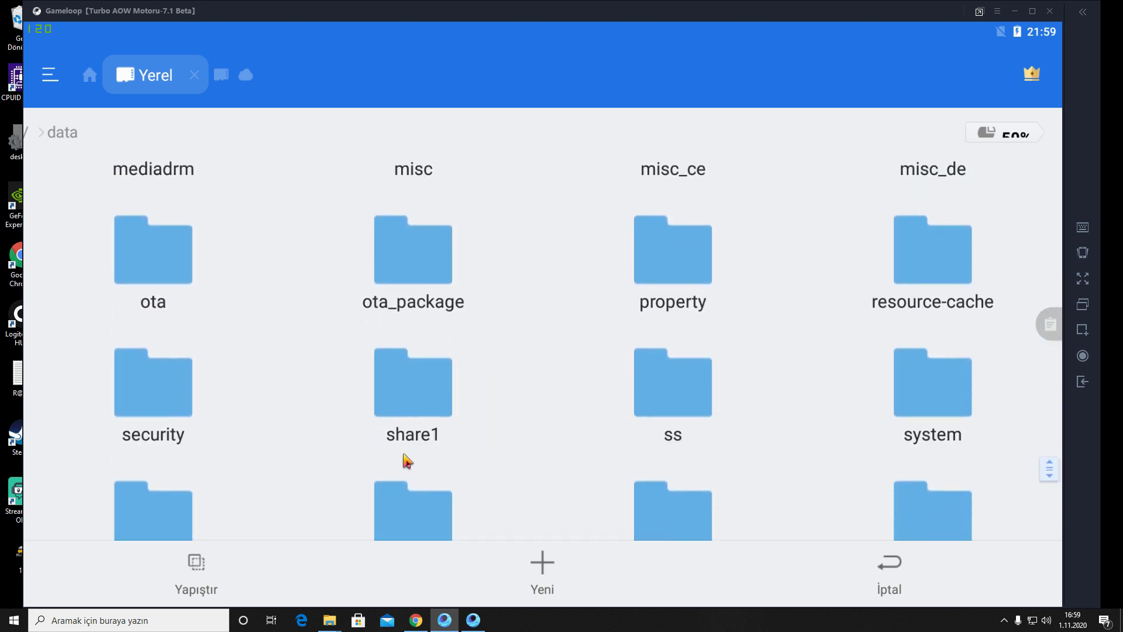
{"action": "left_click", "coordinate": [446, 403]}
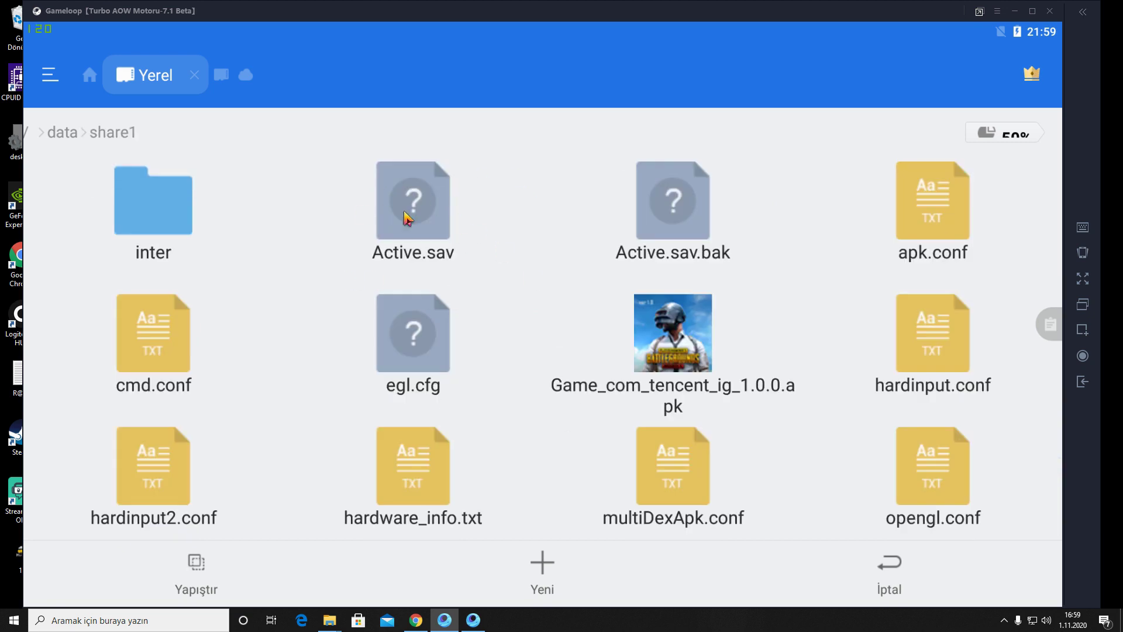
Cancel the pending paste of Active.sav in the share1 folder and exit to the emulator home screen
{"action": "mouse_move", "coordinate": [527, 380]}
{"action": "left_mouse_down"}
{"action": "mouse_move", "coordinate": [526, 298]}
{"action": "mouse_move", "coordinate": [542, 388]}
{"action": "left_mouse_up"}
{"action": "left_click", "coordinate": [886, 597]}
{"action": "left_click", "coordinate": [1082, 382]}
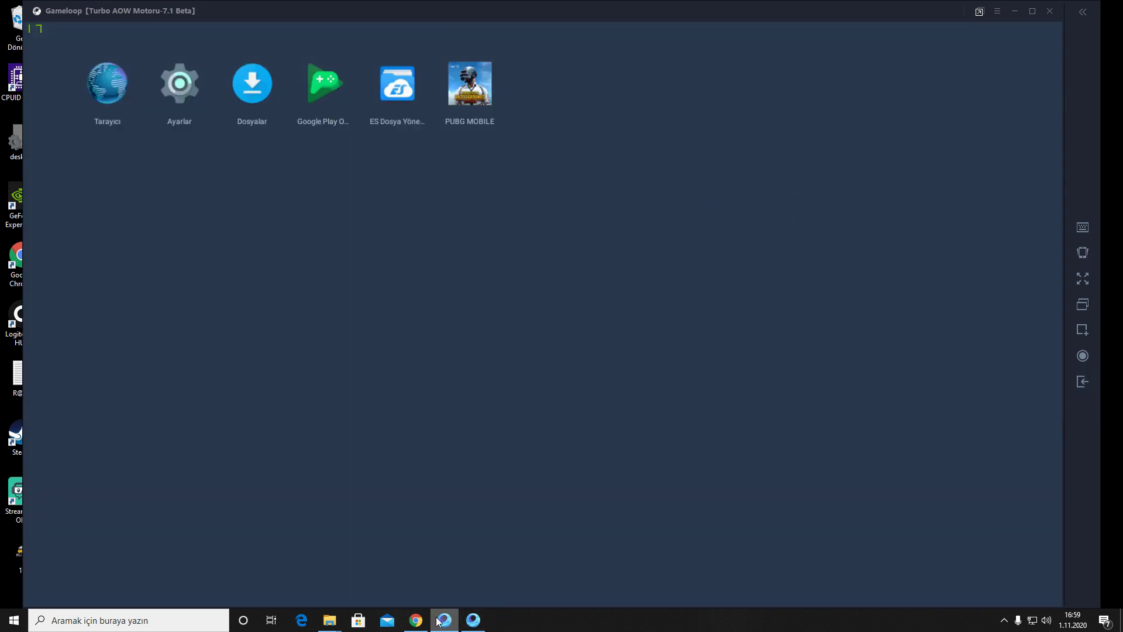
Switch to Chrome, examine the HxD download list on the mh-nexus page, and minimize the browser
{"action": "left_click", "coordinate": [414, 620]}
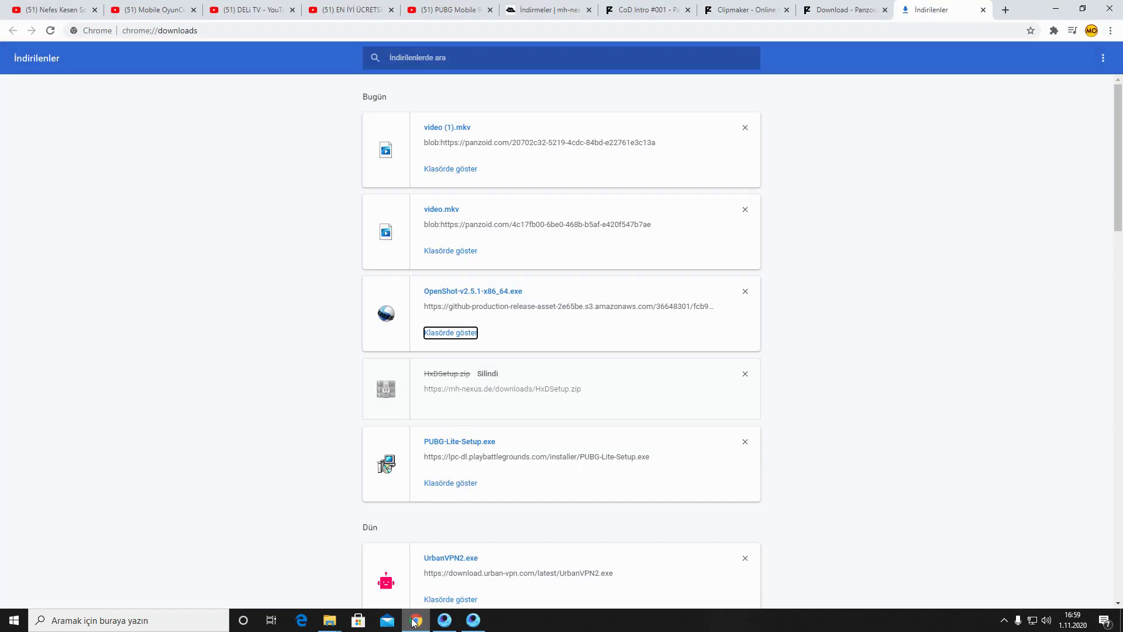
{"action": "left_click", "coordinate": [549, 16]}
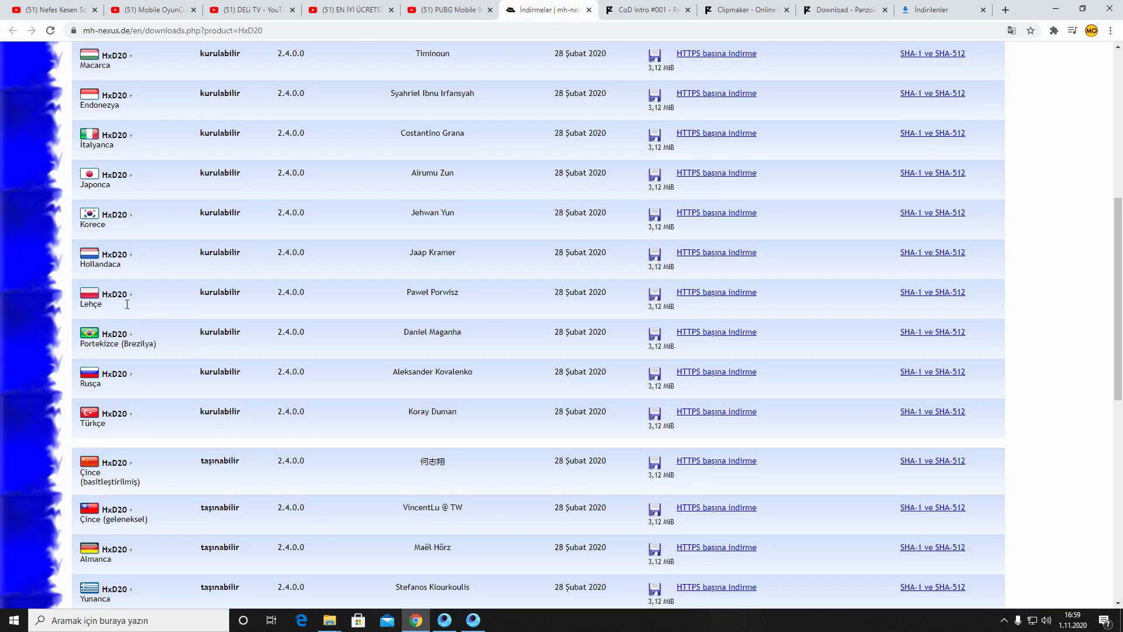
{"action": "scroll", "coordinate": [215, 370], "scroll_direction": "up", "scroll_amount": 7}
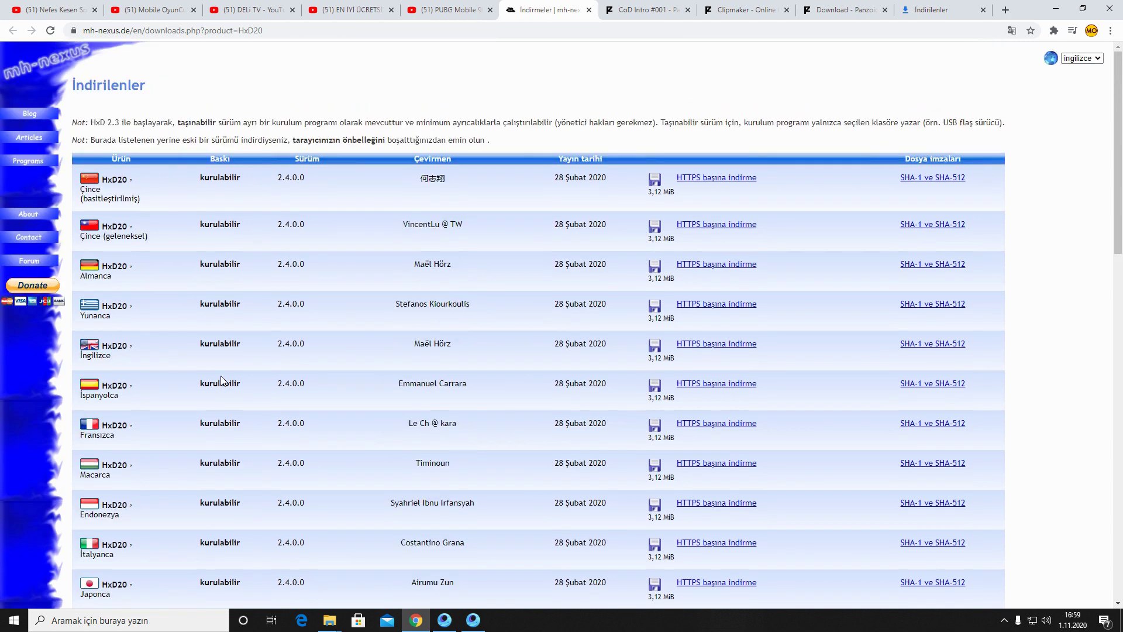
{"action": "scroll", "coordinate": [188, 364], "scroll_direction": "down", "scroll_amount": 5}
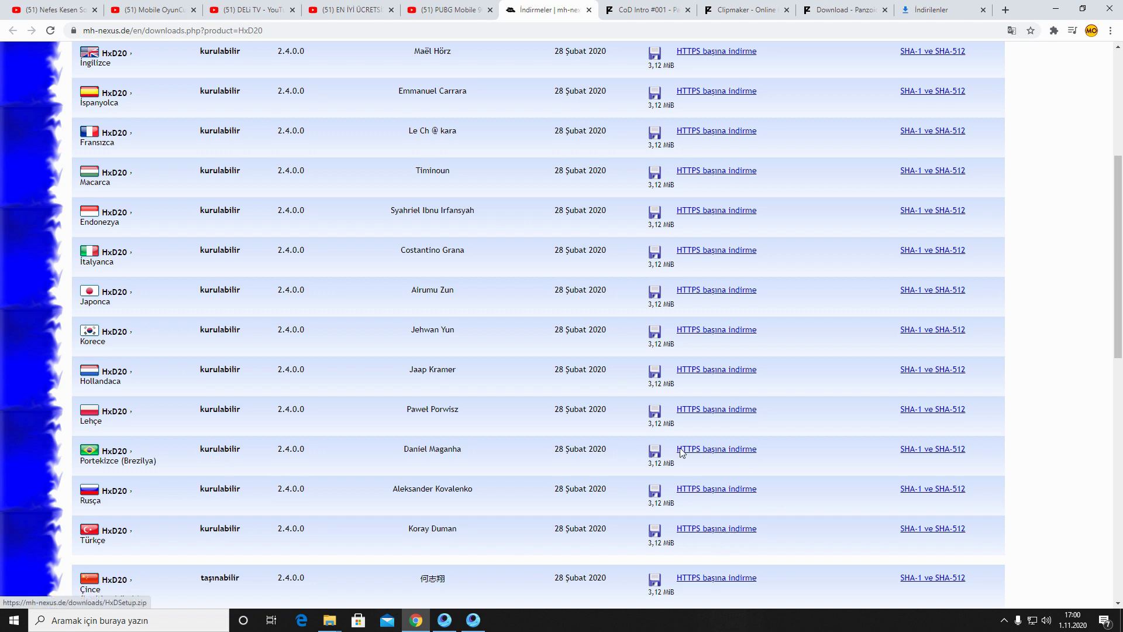
{"action": "left_click", "coordinate": [1055, 9]}
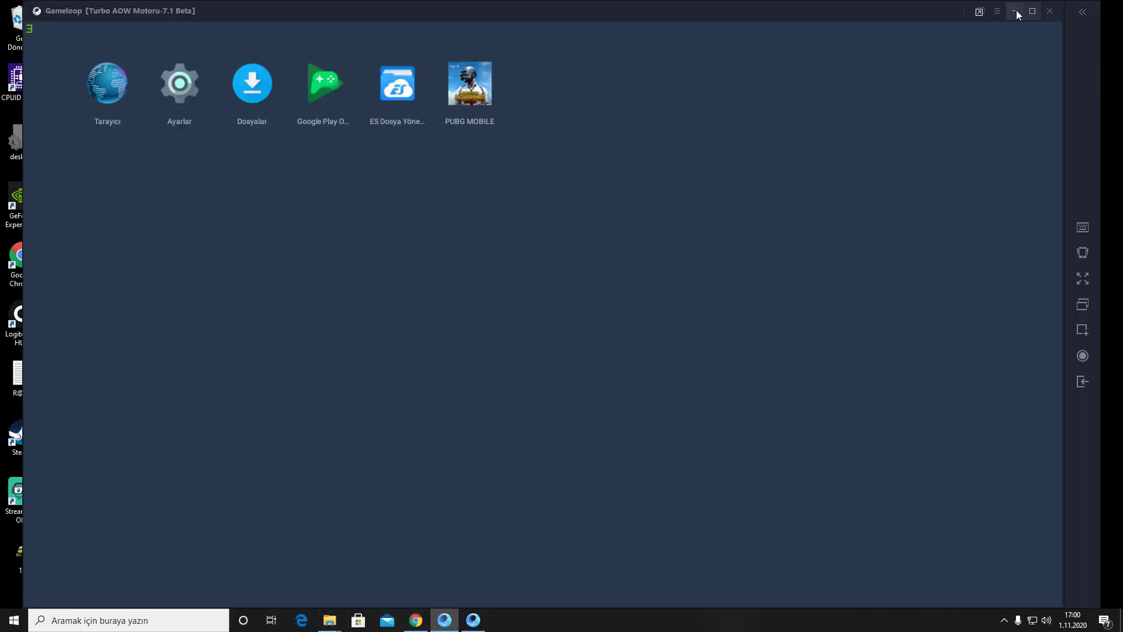
Minimize the emulator and launch HxD from the Yeni klasör folder on the desktop
{"action": "left_click", "coordinate": [1018, 13]}
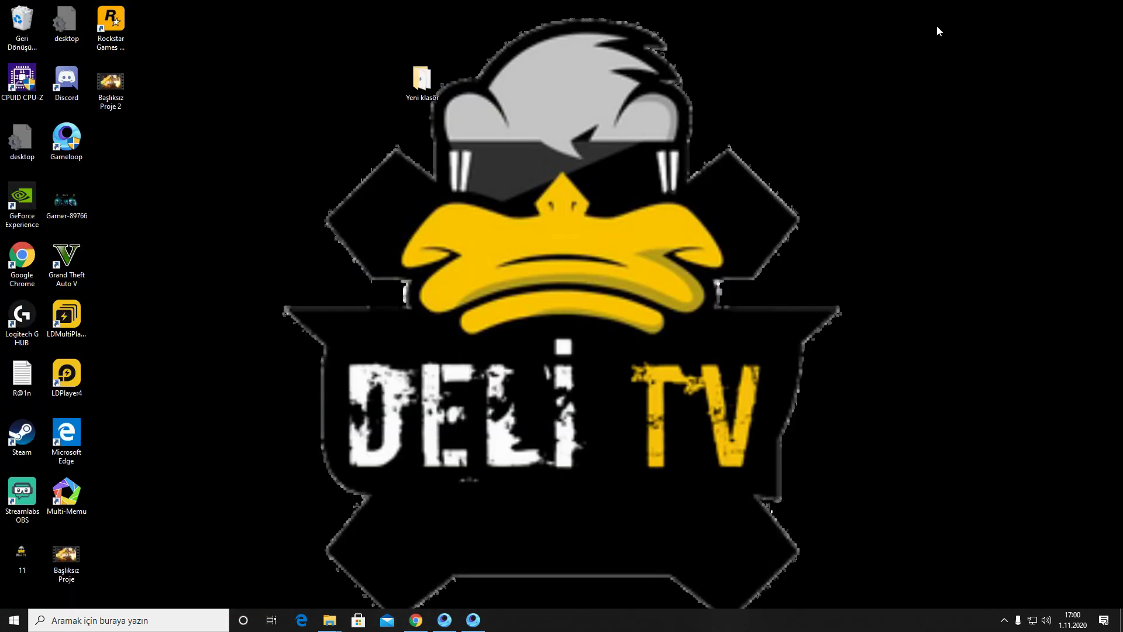
{"action": "double_click", "coordinate": [422, 82]}
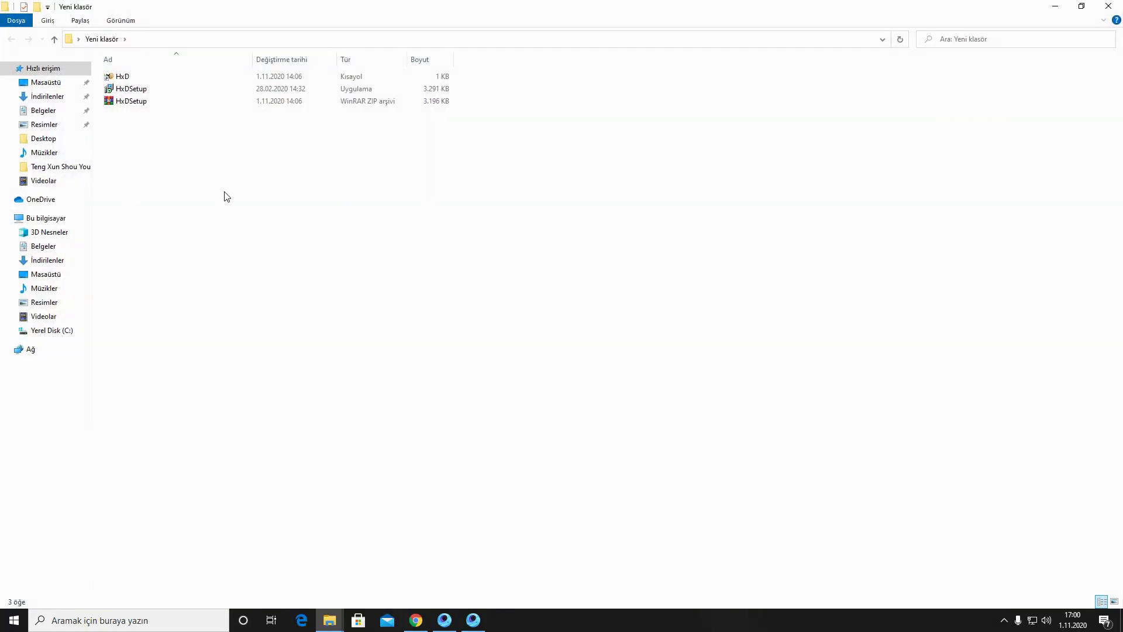
{"action": "double_click", "coordinate": [147, 77]}
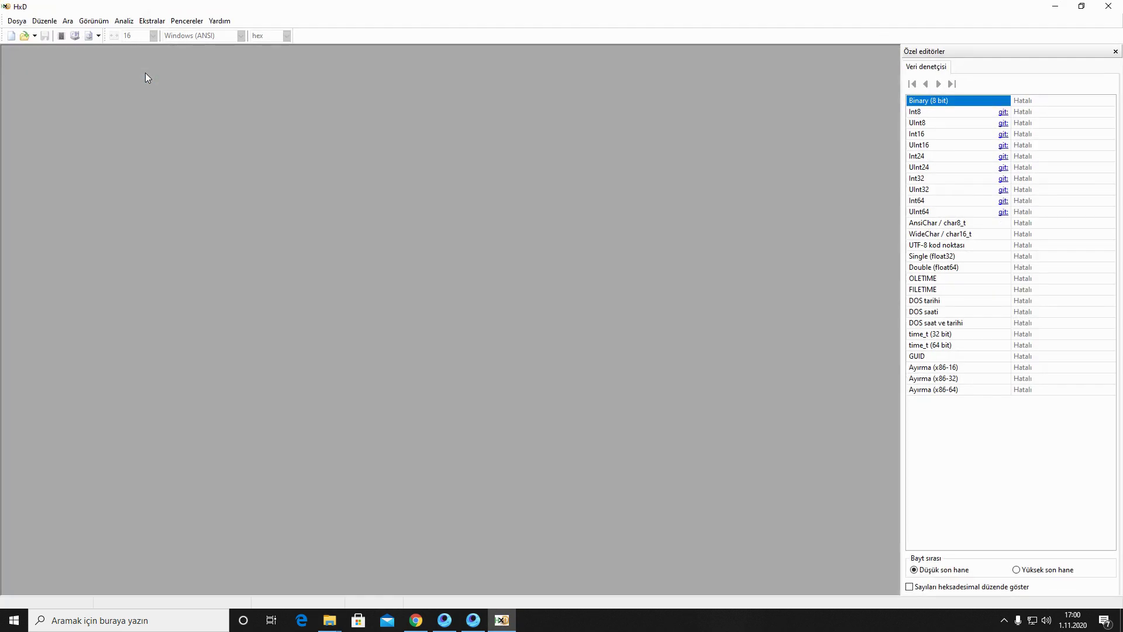
Switch to the Gameloop launcher, check the SD folder path in its diagnostic tool, generate a diagnostic report, and minimize the launcher
{"action": "left_click", "coordinate": [445, 620]}
{"action": "left_click", "coordinate": [445, 620]}
{"action": "left_click", "coordinate": [473, 619]}
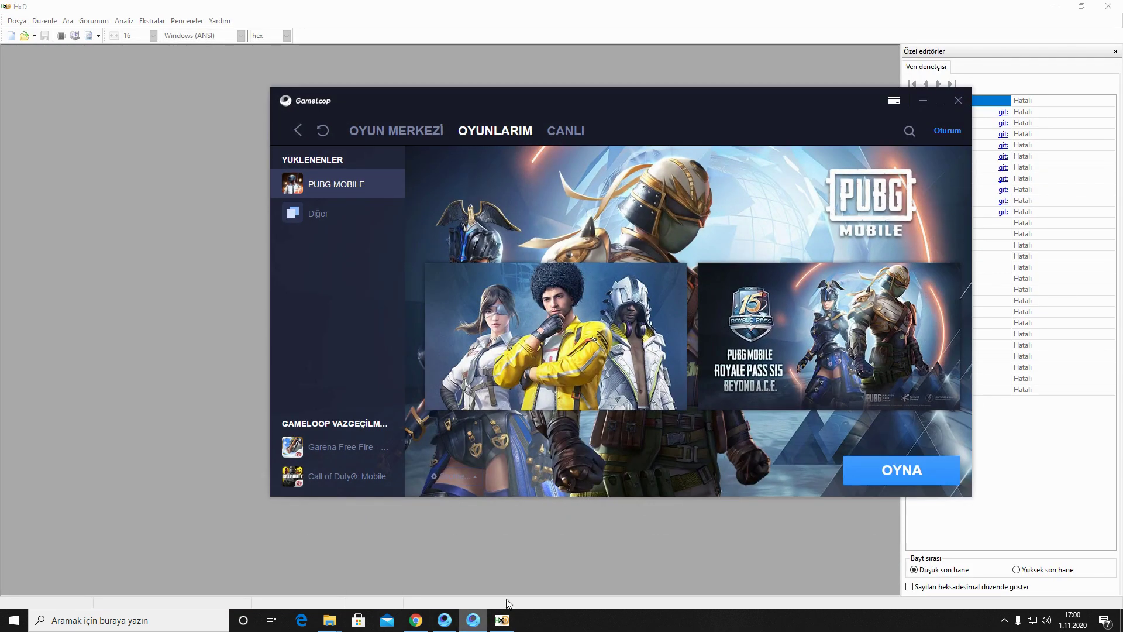
{"action": "left_click", "coordinate": [924, 101]}
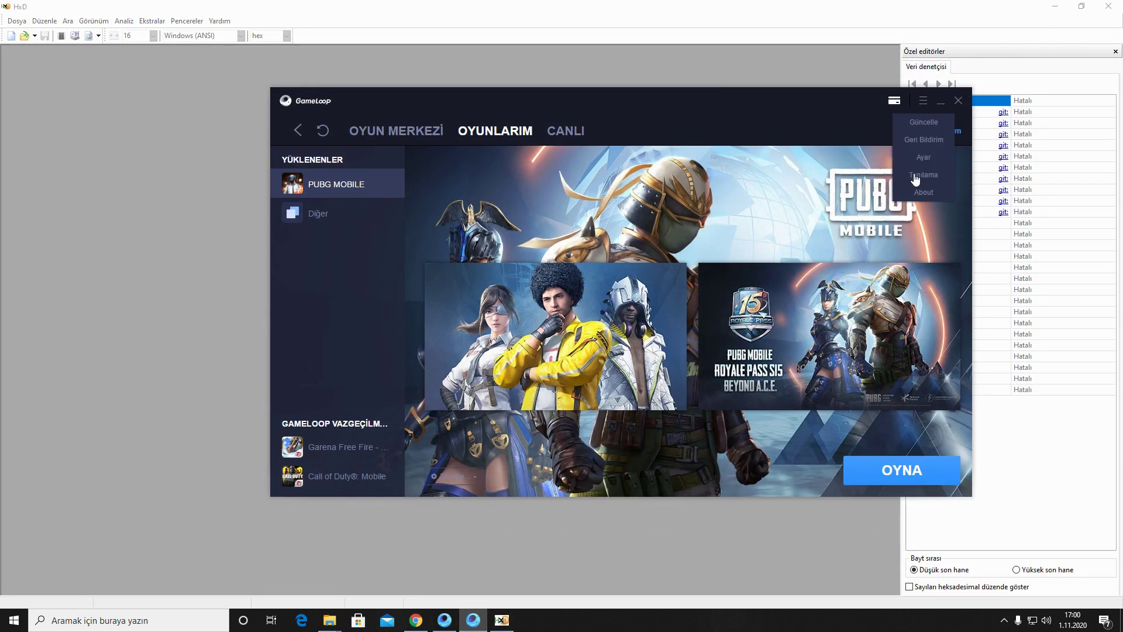
{"action": "left_click", "coordinate": [921, 175]}
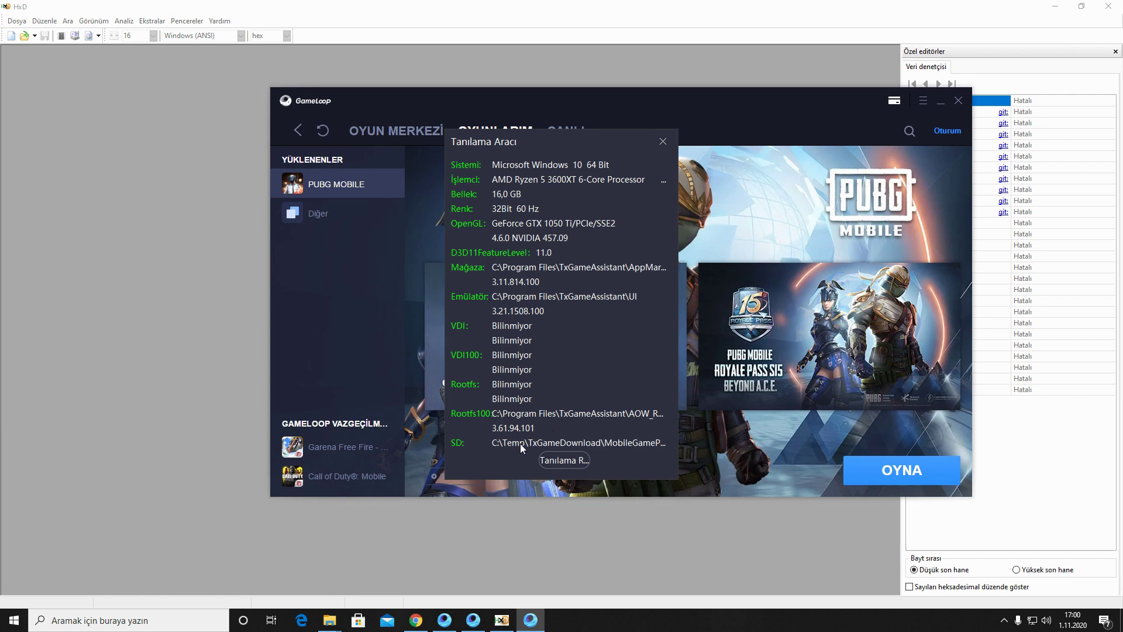
{"action": "left_click", "coordinate": [571, 462]}
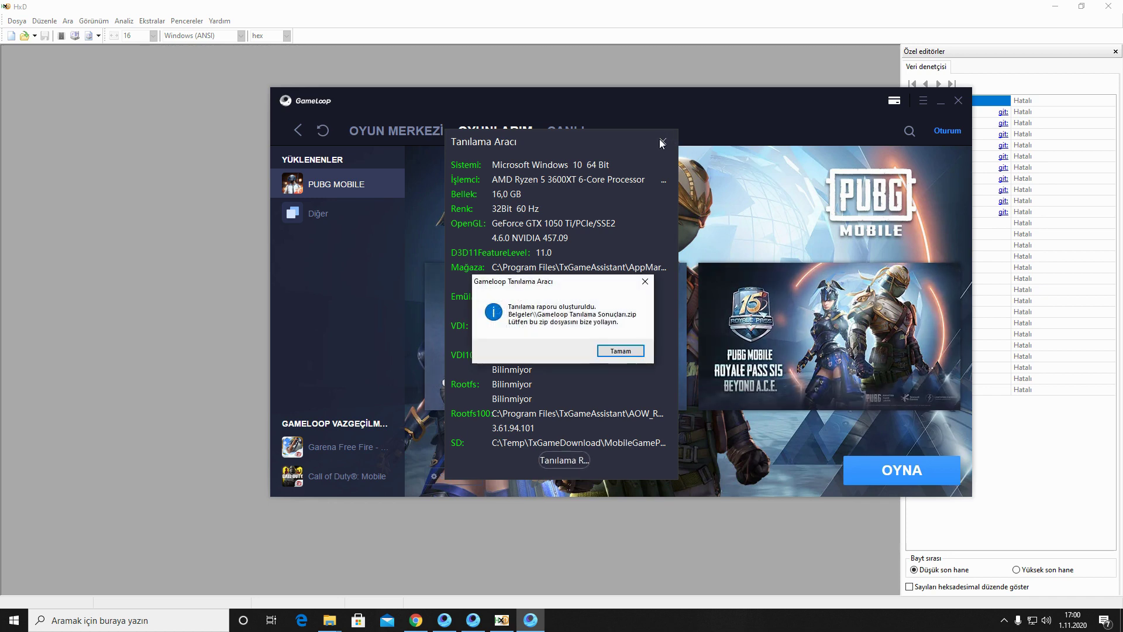
{"action": "left_click", "coordinate": [613, 352]}
{"action": "left_click", "coordinate": [663, 141]}
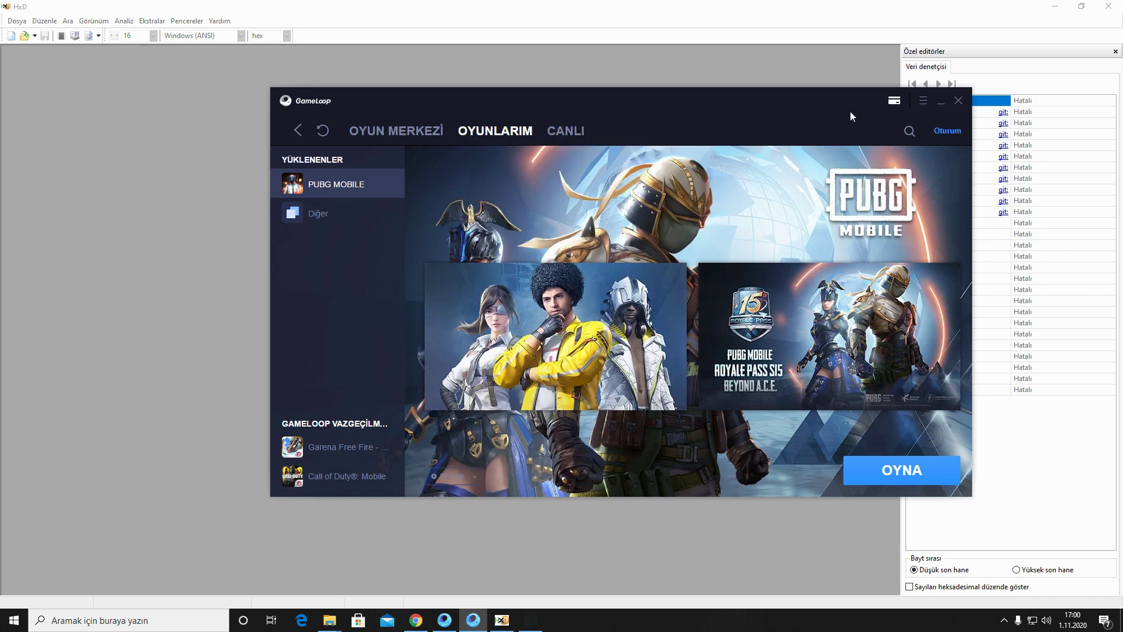
{"action": "left_click", "coordinate": [940, 106]}
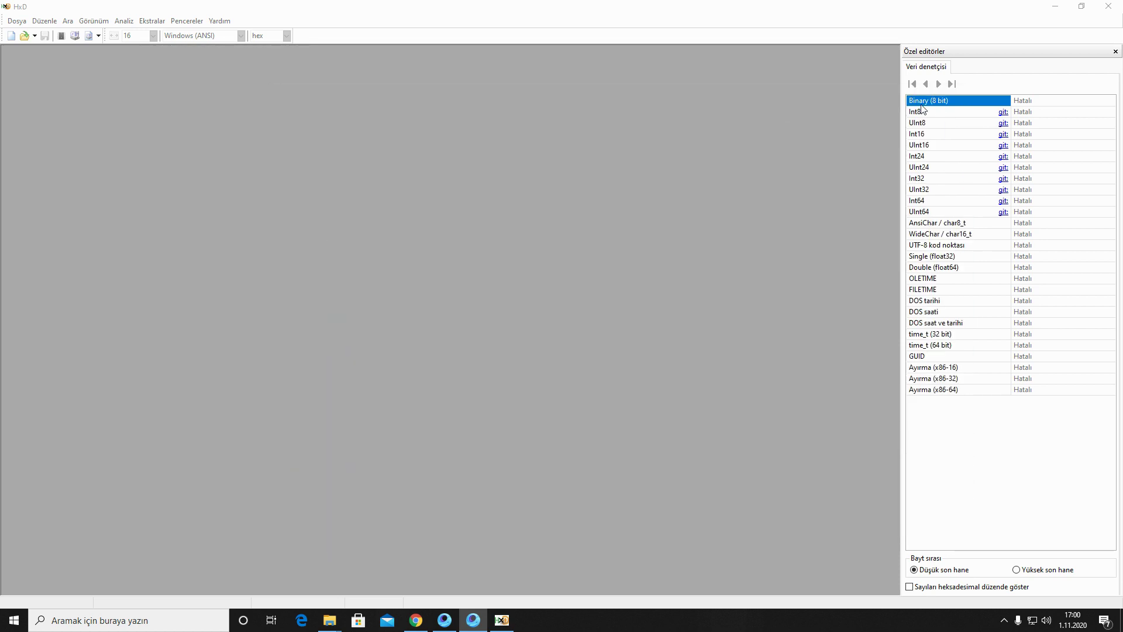
Open Active.sav from C:\Temp\TxGameDownload\MobileGamePCShared in HxD
{"action": "left_click", "coordinate": [17, 21]}
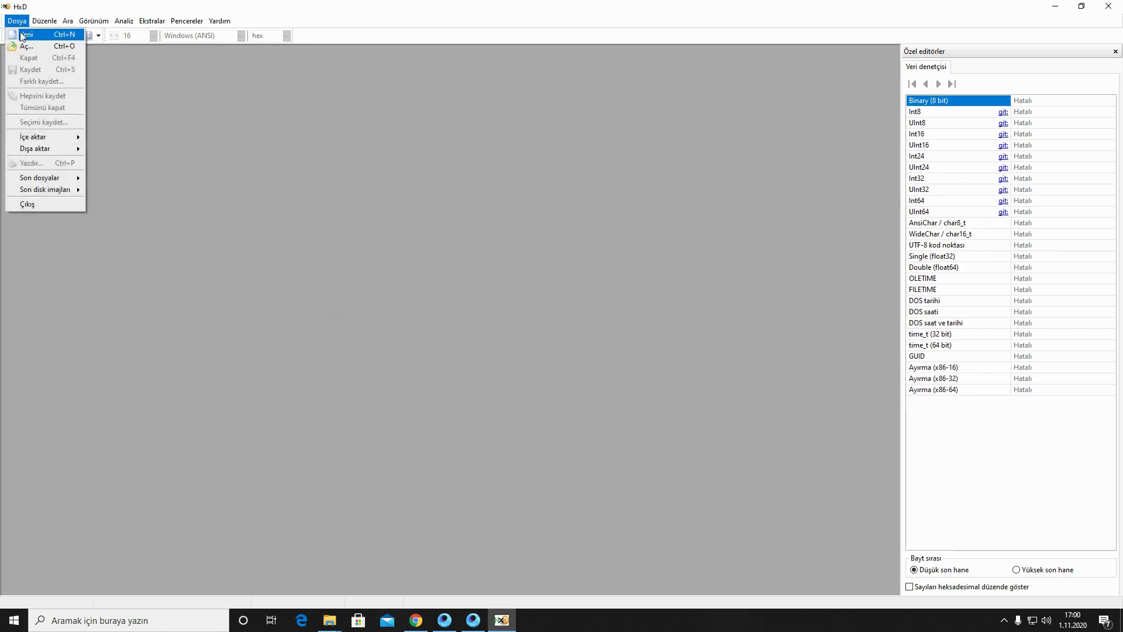
{"action": "left_click", "coordinate": [42, 46]}
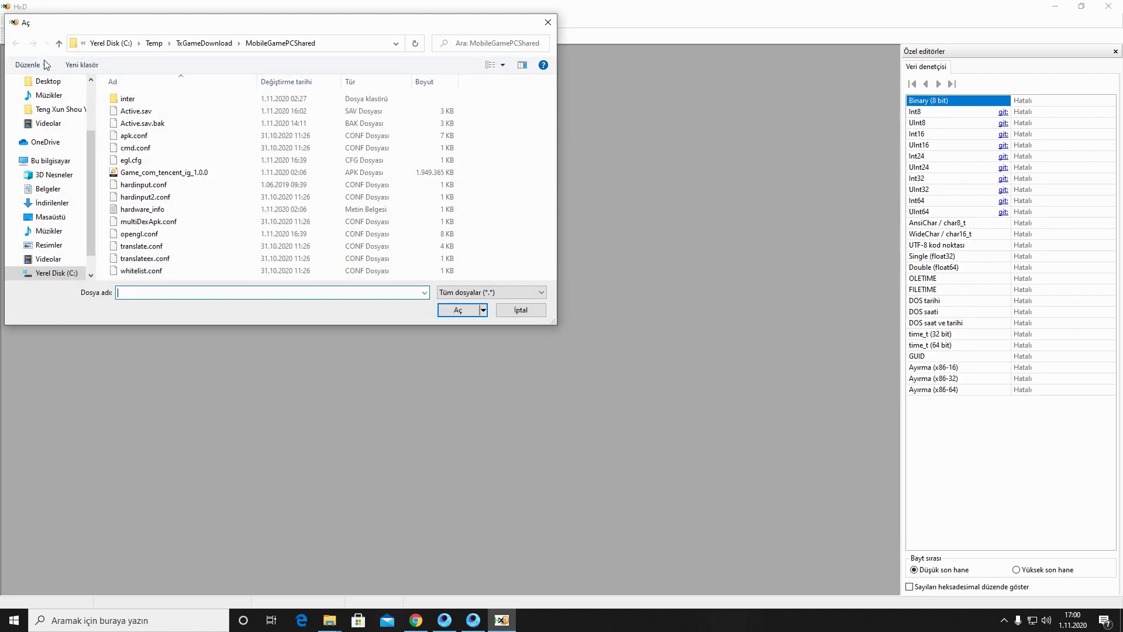
{"action": "left_click", "coordinate": [57, 160]}
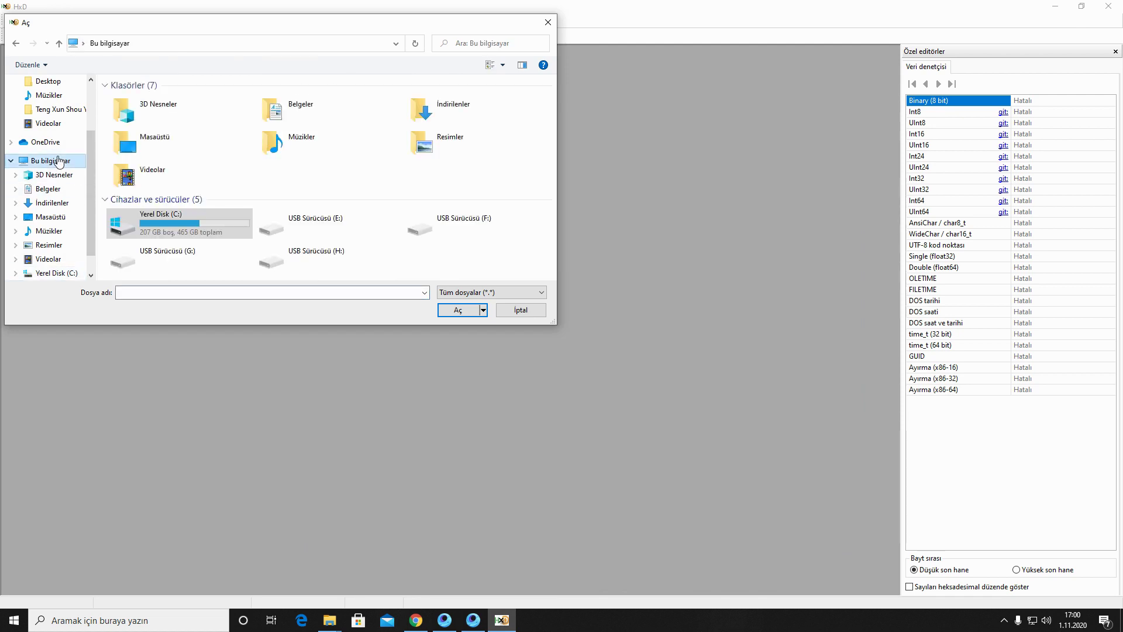
{"action": "double_click", "coordinate": [183, 221]}
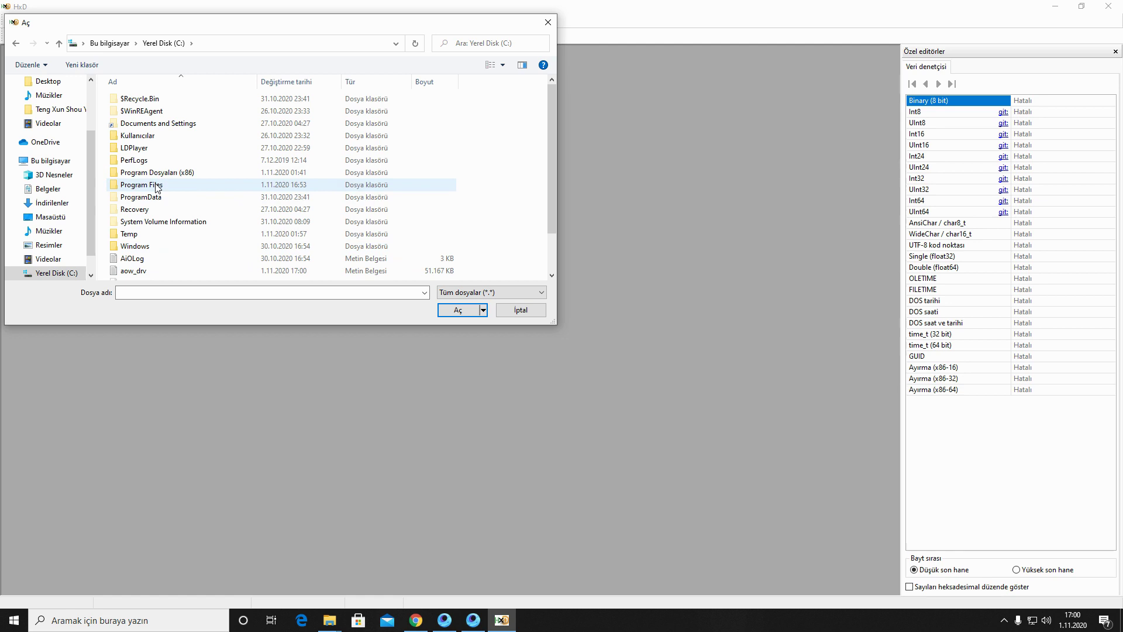
{"action": "double_click", "coordinate": [143, 234]}
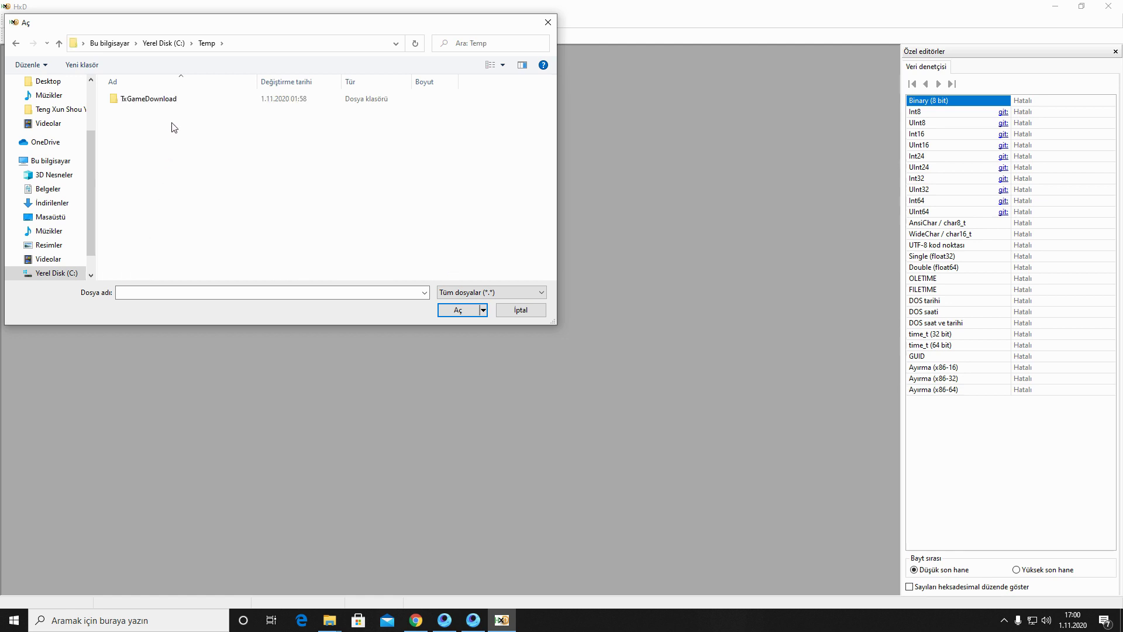
{"action": "double_click", "coordinate": [172, 103]}
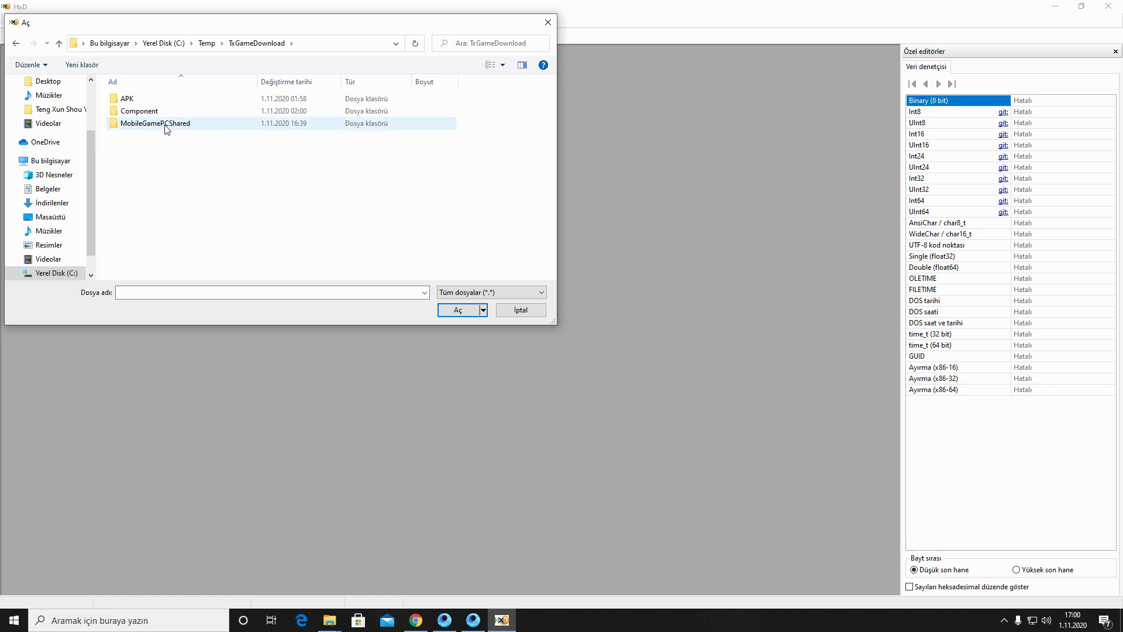
{"action": "double_click", "coordinate": [166, 124]}
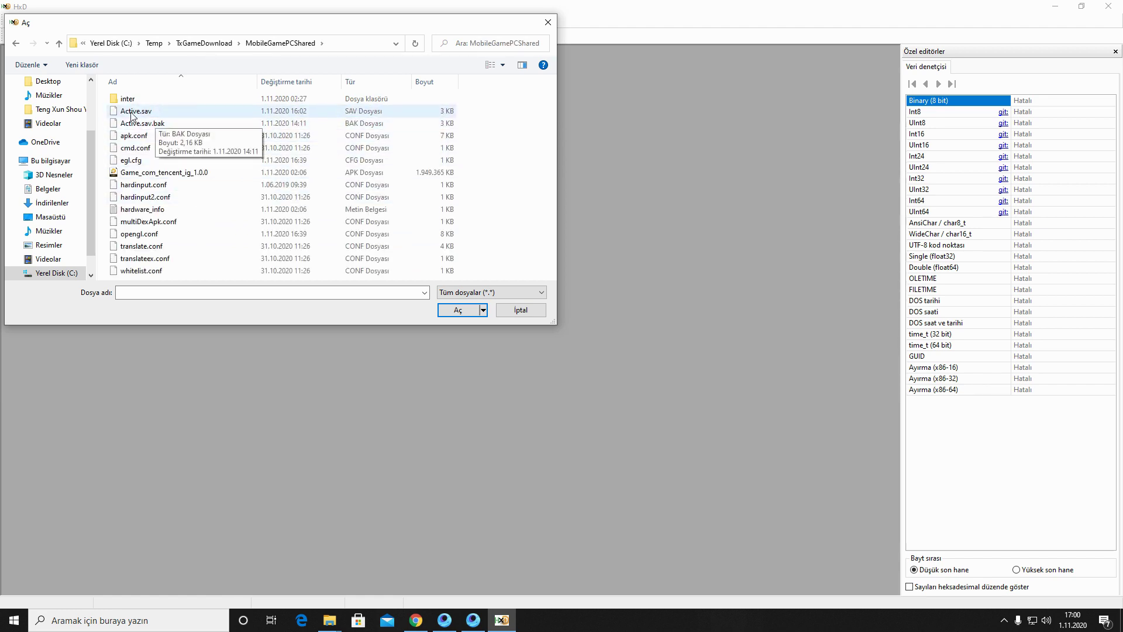
{"action": "left_click", "coordinate": [160, 112]}
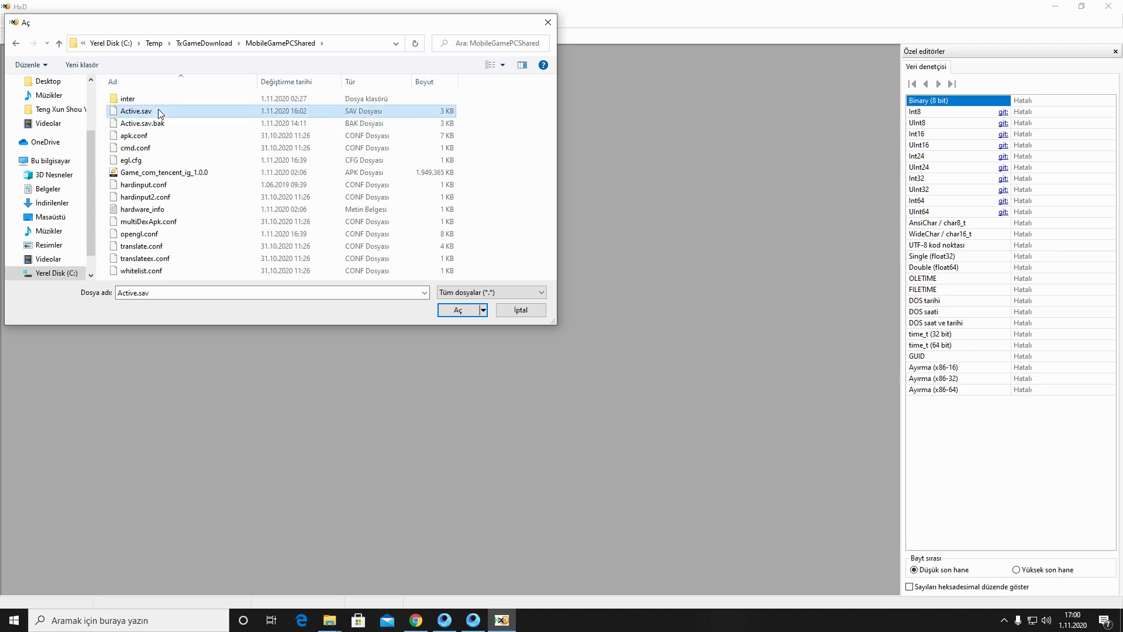
{"action": "left_click", "coordinate": [456, 311]}
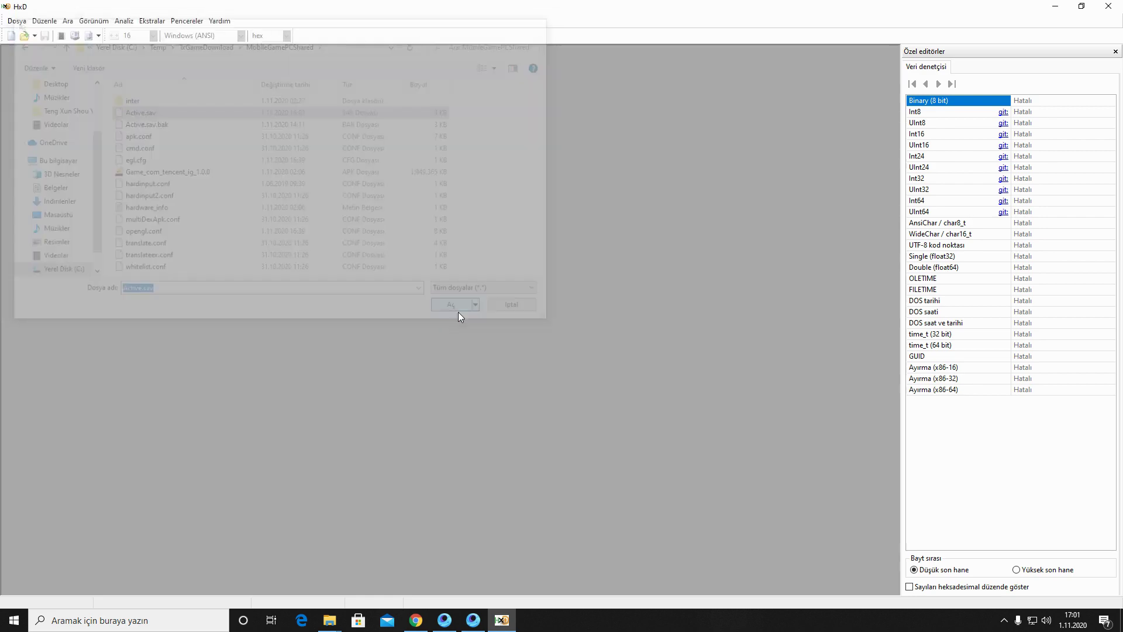
Search Active.sav from its beginning for the text string "FPS"
{"action": "scroll", "coordinate": [431, 429], "scroll_direction": "down", "scroll_amount": 18}
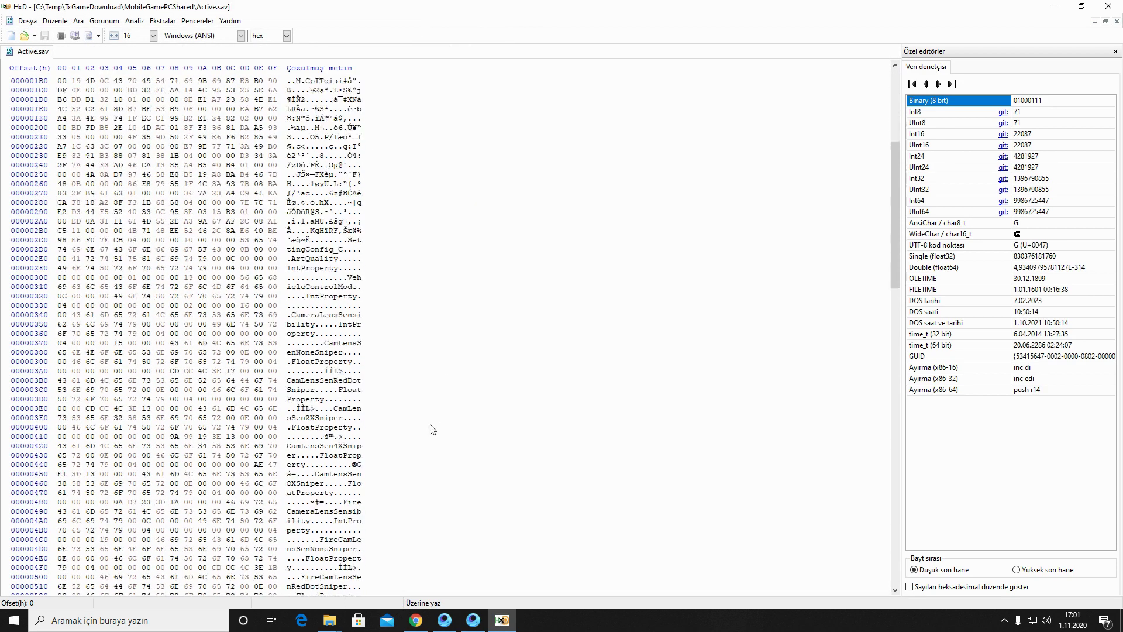
{"action": "scroll", "coordinate": [434, 435], "scroll_direction": "up", "scroll_amount": 18}
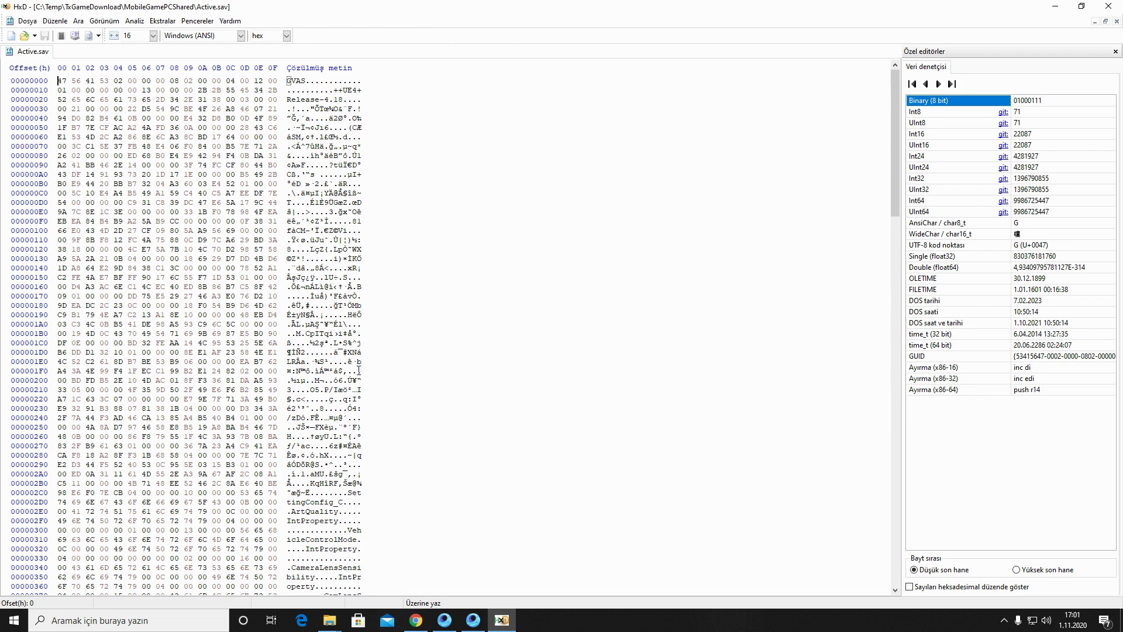
{"action": "left_click", "coordinate": [79, 22]}
{"action": "left_click", "coordinate": [88, 33]}
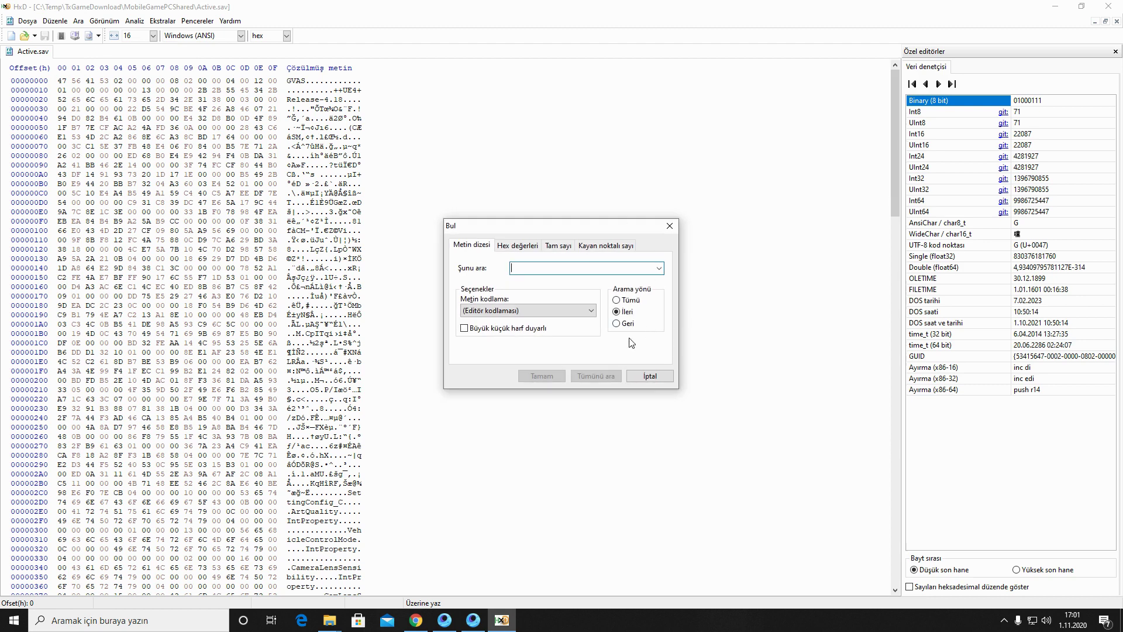
{"action": "type", "text": "FPS"}
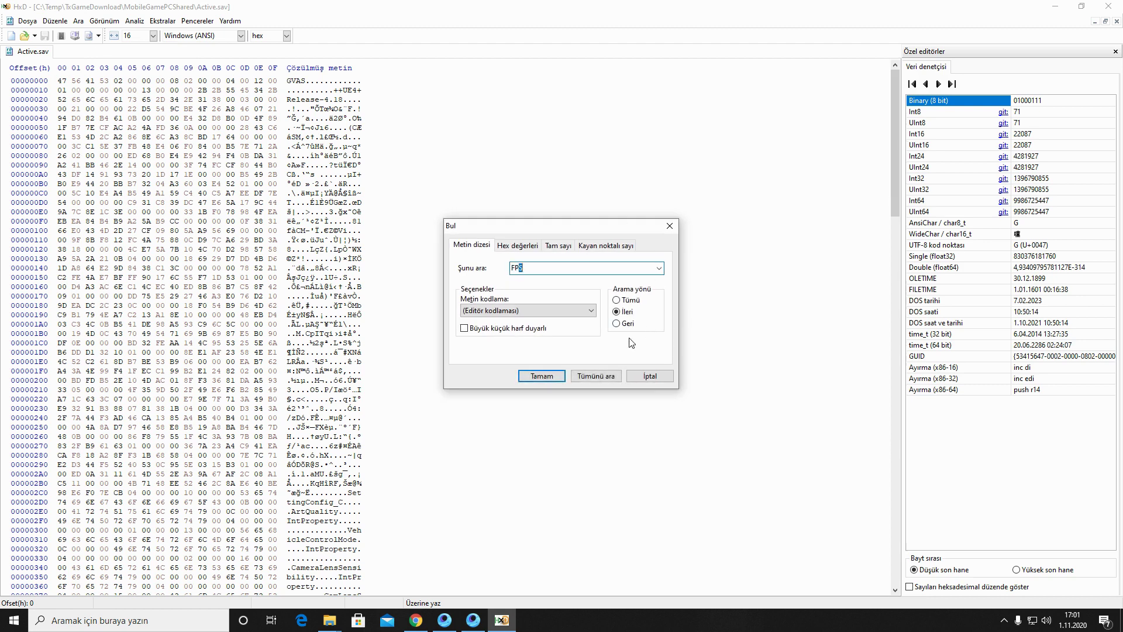
{"action": "left_click", "coordinate": [540, 374]}
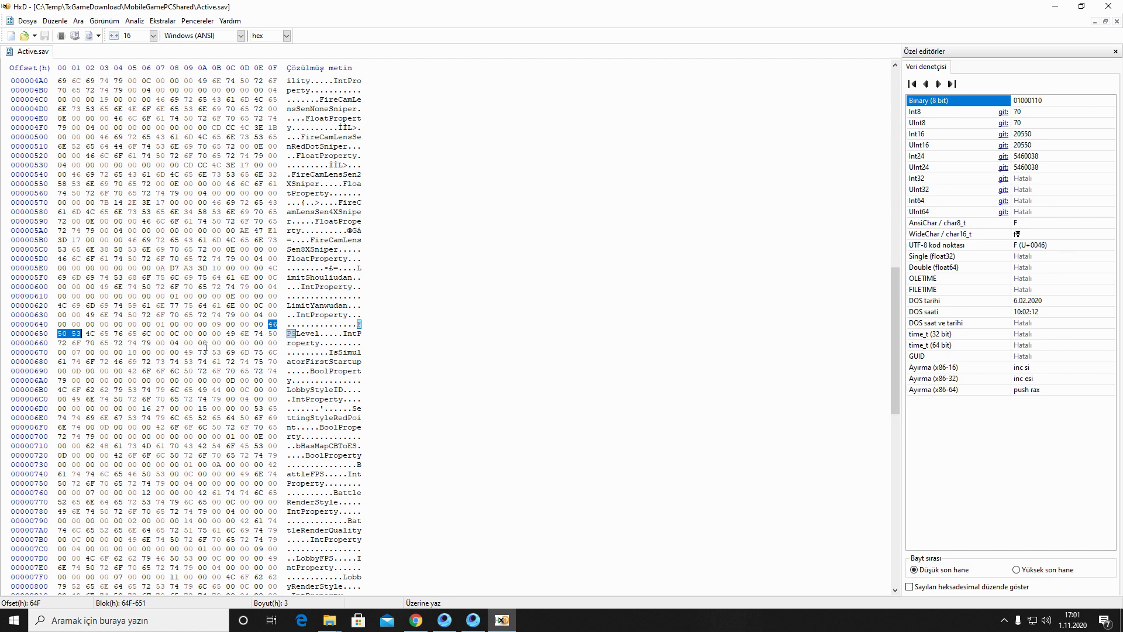
Fill the FPSLevel value byte at offset 671 with the hex value 07
{"action": "left_click", "coordinate": [79, 353]}
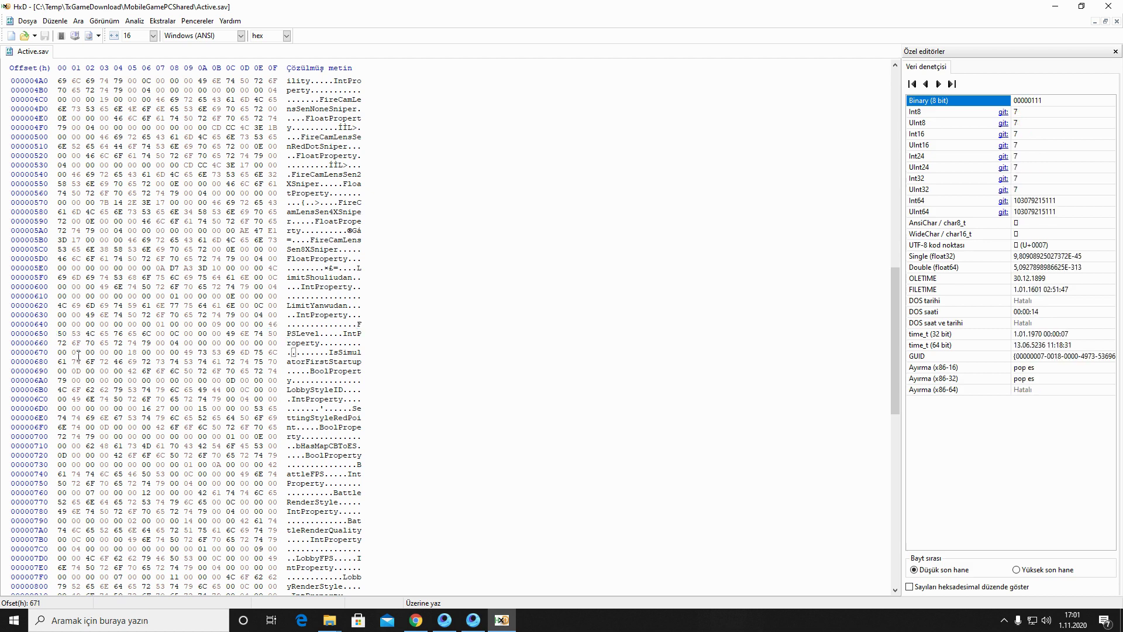
{"action": "left_click_drag", "start_coordinate": [78, 356], "coordinate": [86, 358]}
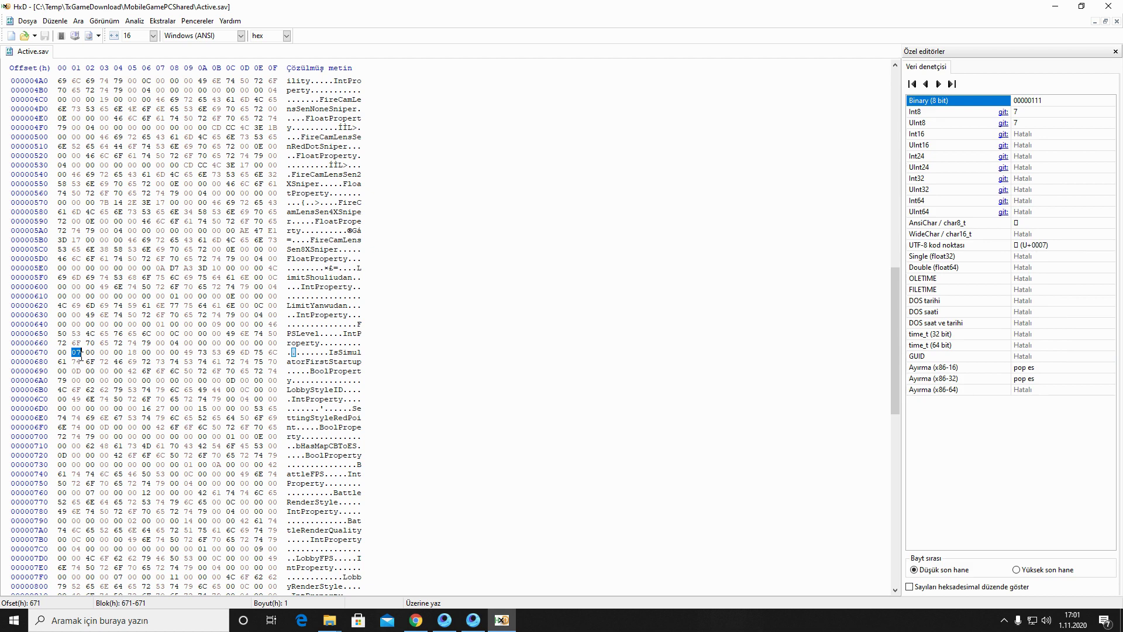
{"action": "right_click", "coordinate": [77, 352]}
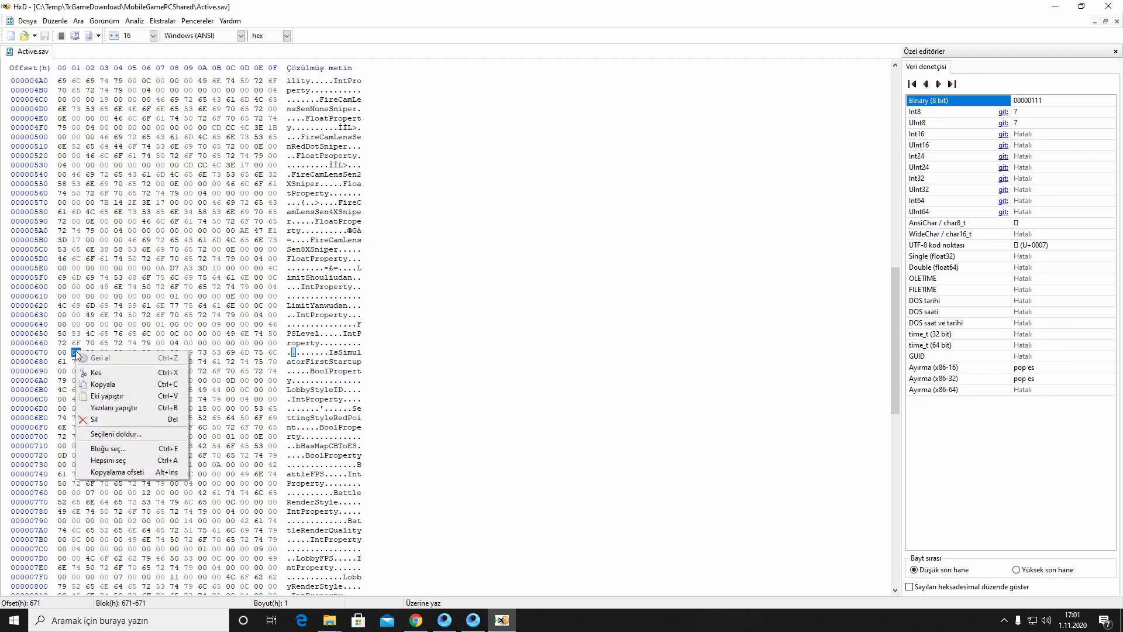
{"action": "left_click", "coordinate": [155, 437]}
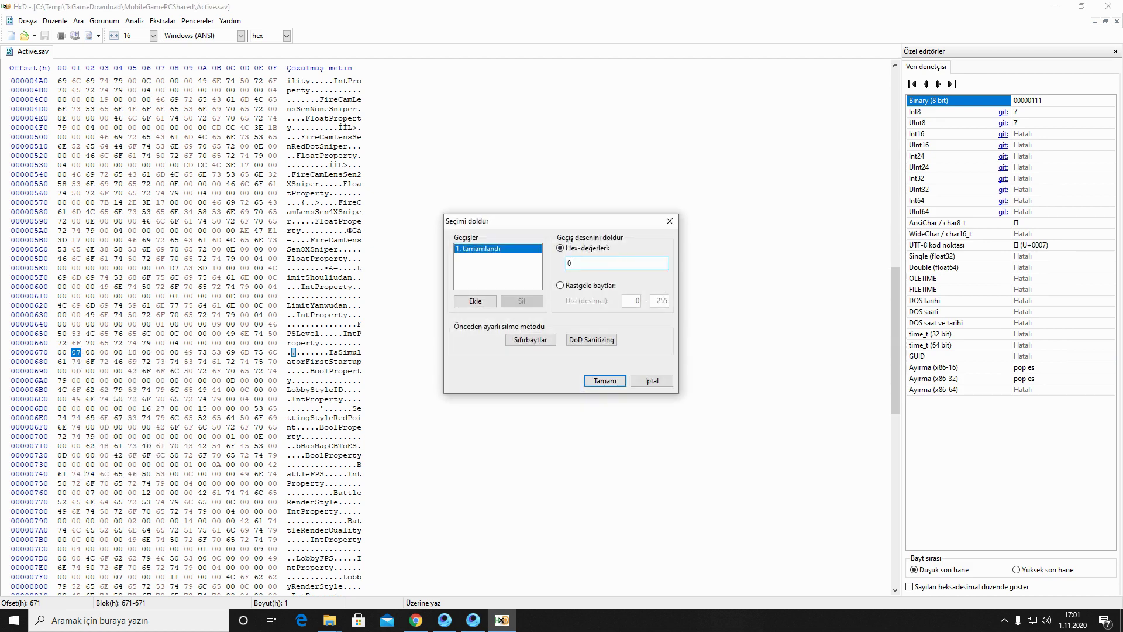
{"action": "left_click", "coordinate": [602, 381]}
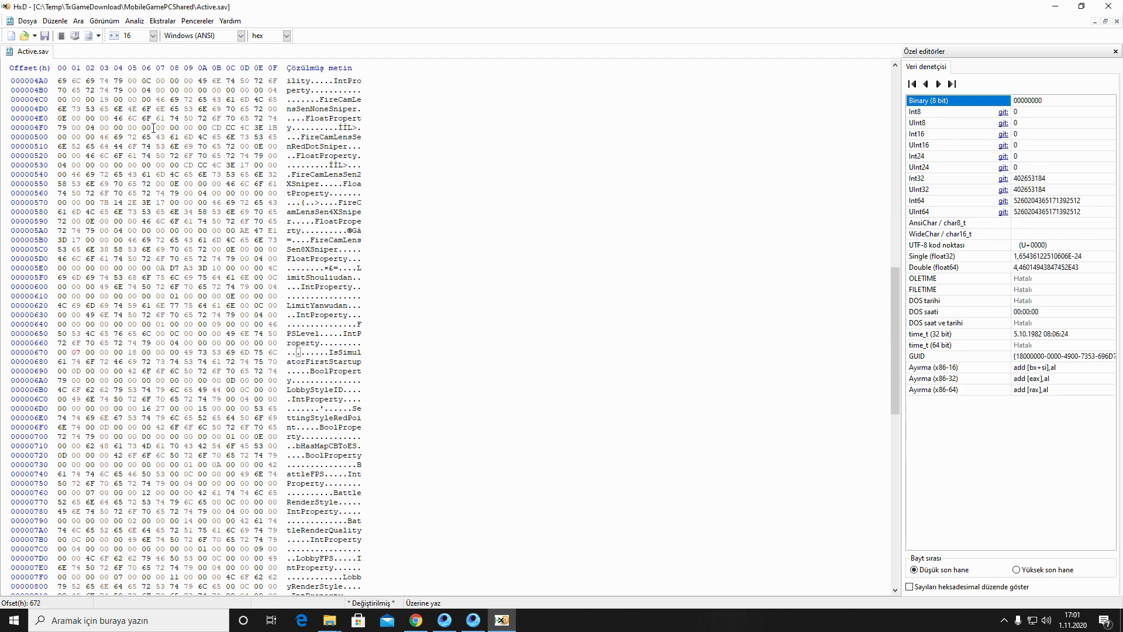
Find the next "FPS" occurrence and fill the BattleFPS value byte at offset 762 with the hex value 07
{"action": "left_click", "coordinate": [78, 21]}
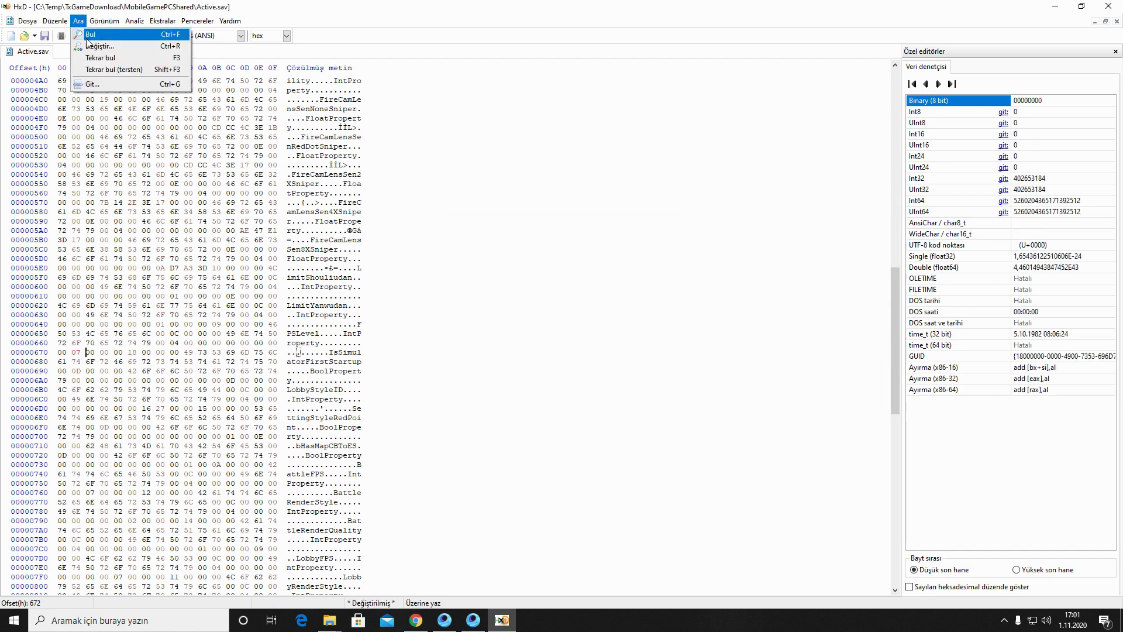
{"action": "left_click", "coordinate": [92, 35]}
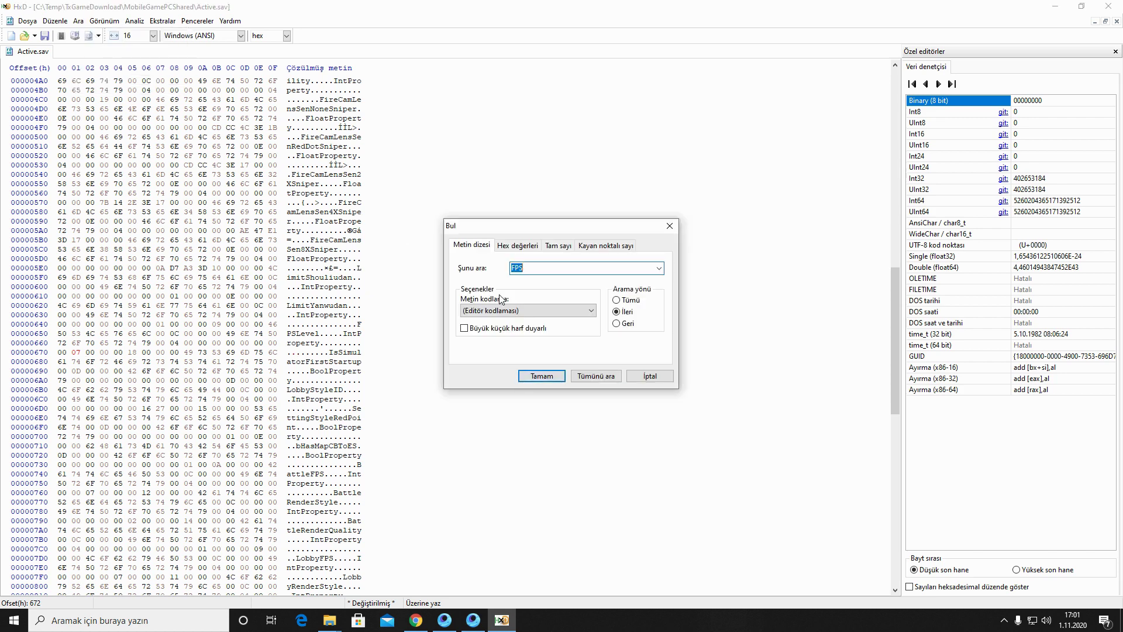
{"action": "left_click", "coordinate": [542, 377]}
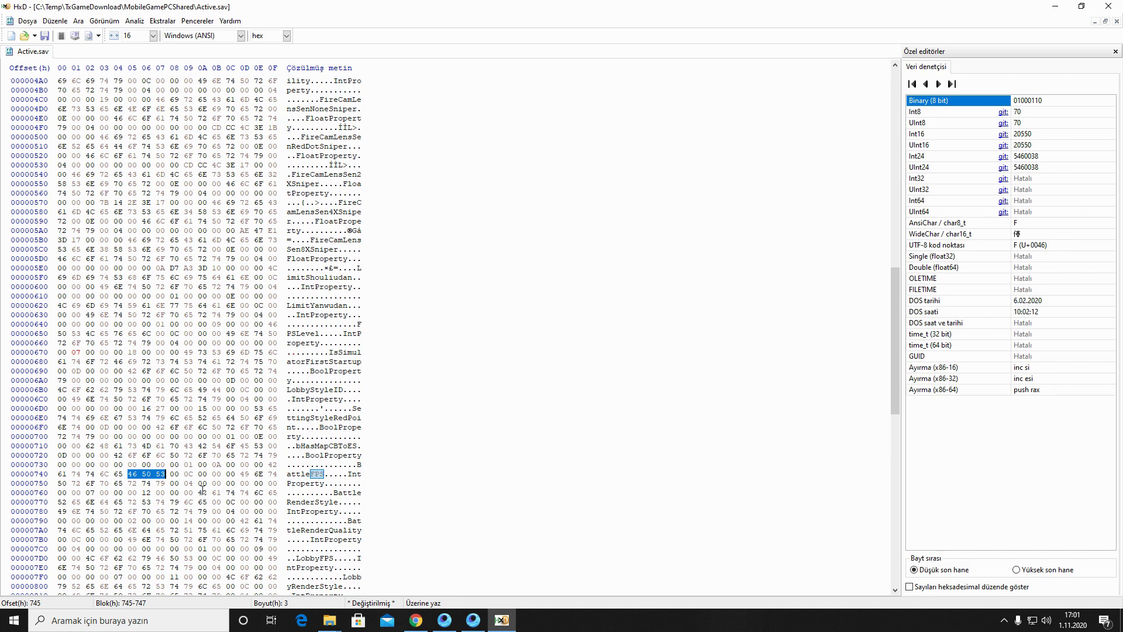
{"action": "left_click", "coordinate": [92, 495]}
{"action": "right_click", "coordinate": [96, 497]}
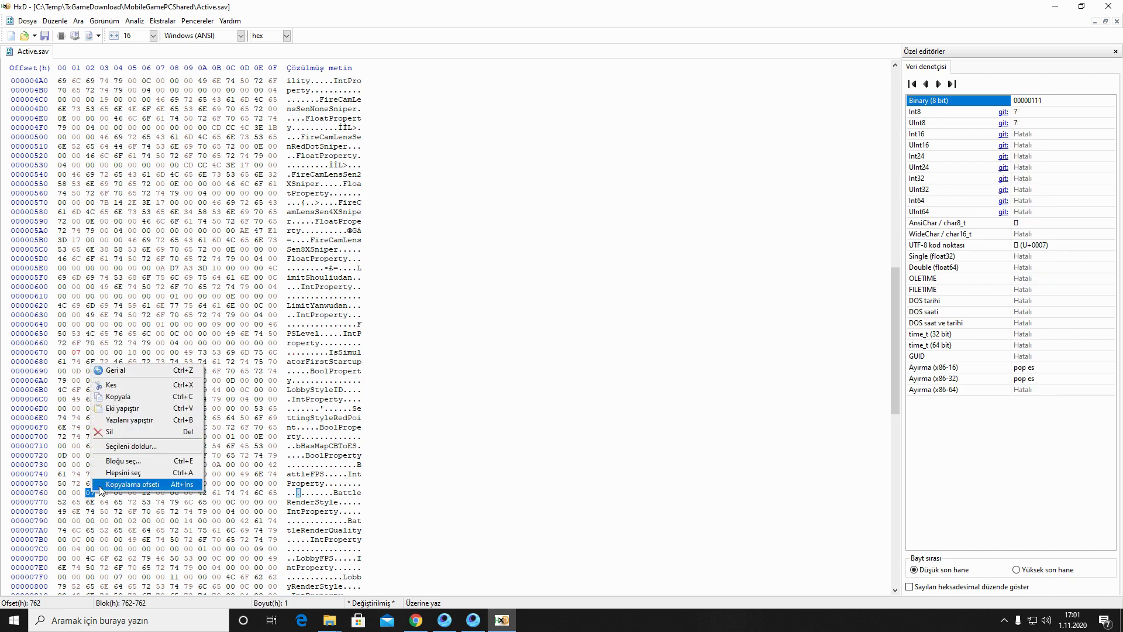
{"action": "left_click", "coordinate": [126, 447]}
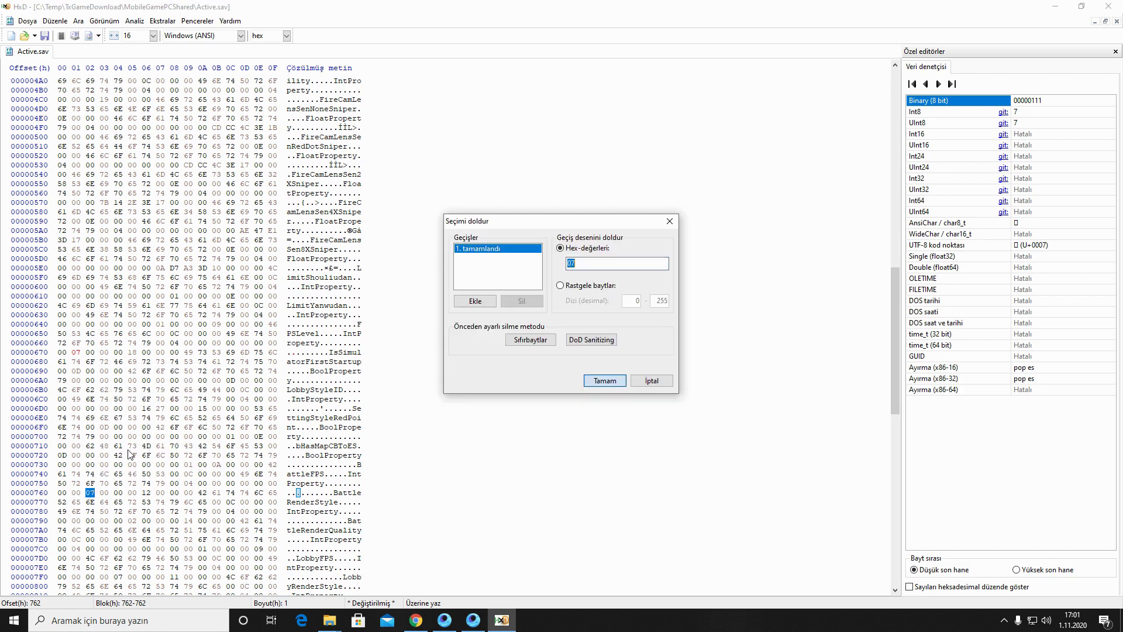
{"action": "left_click", "coordinate": [597, 380]}
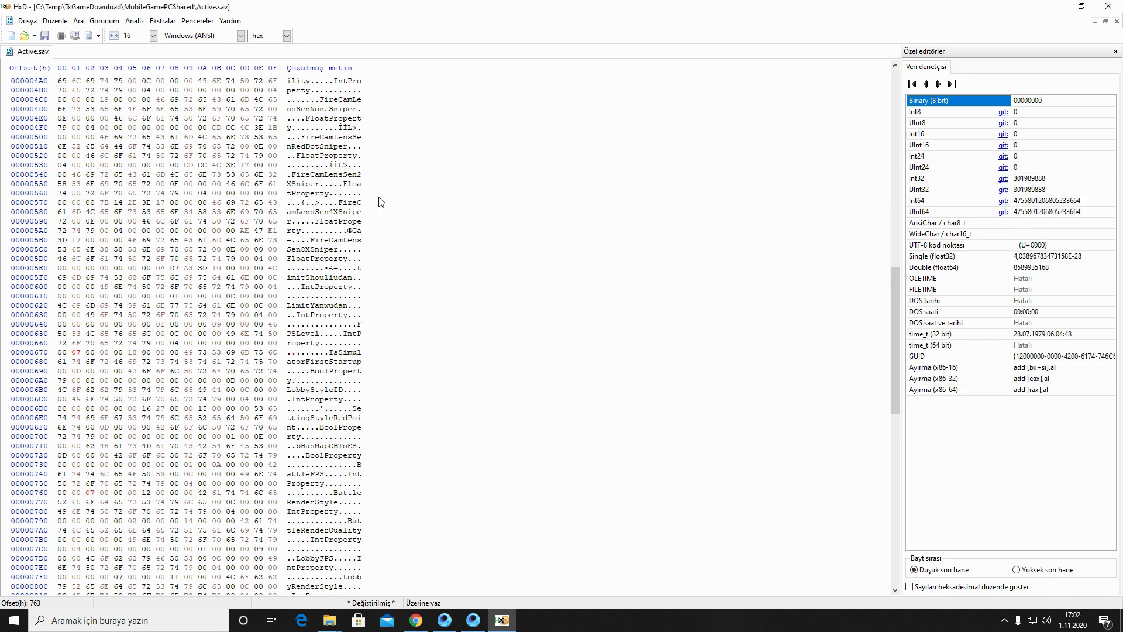
Find the next "FPS" occurrence and fill the LobbyFPS value byte at offset 7F4 with the hex value 07
{"action": "left_click", "coordinate": [80, 23]}
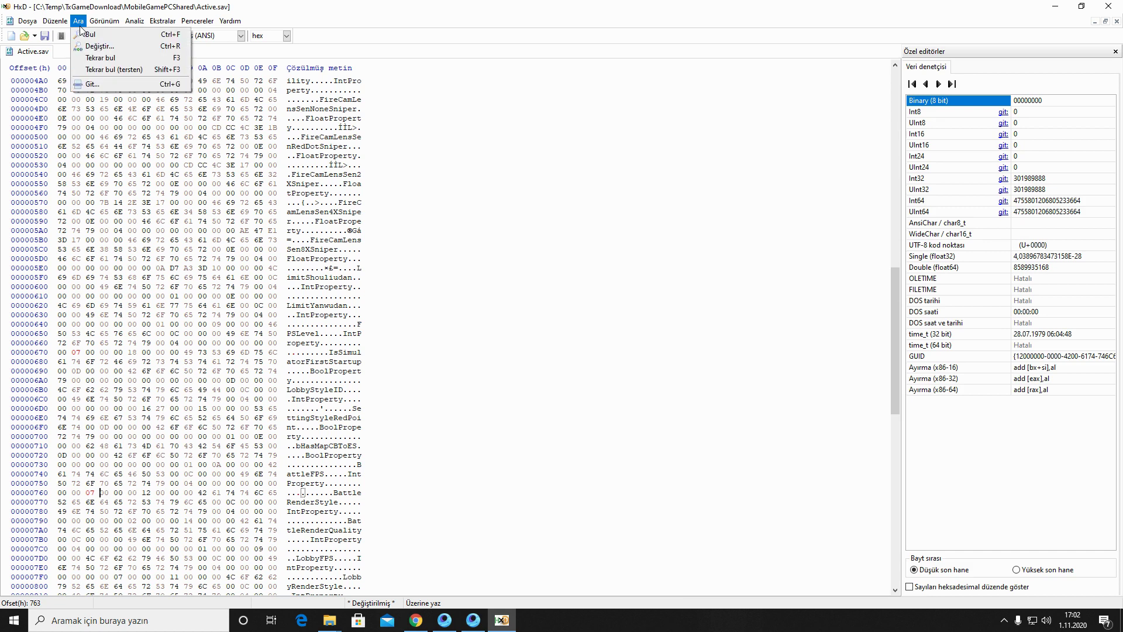
{"action": "left_click", "coordinate": [89, 34]}
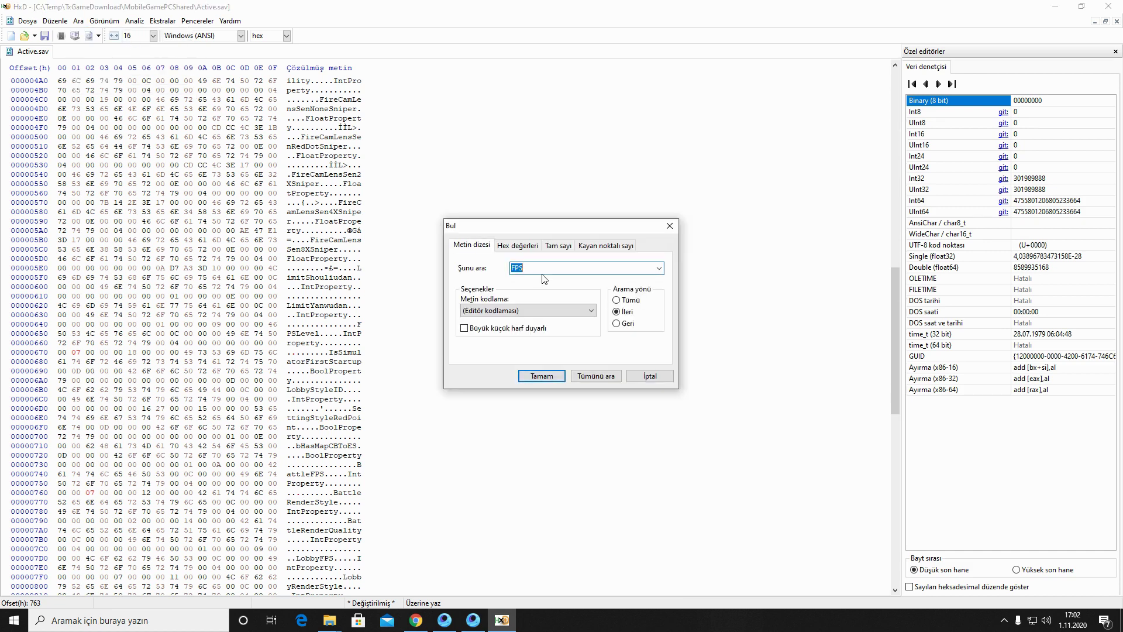
{"action": "left_click", "coordinate": [555, 377]}
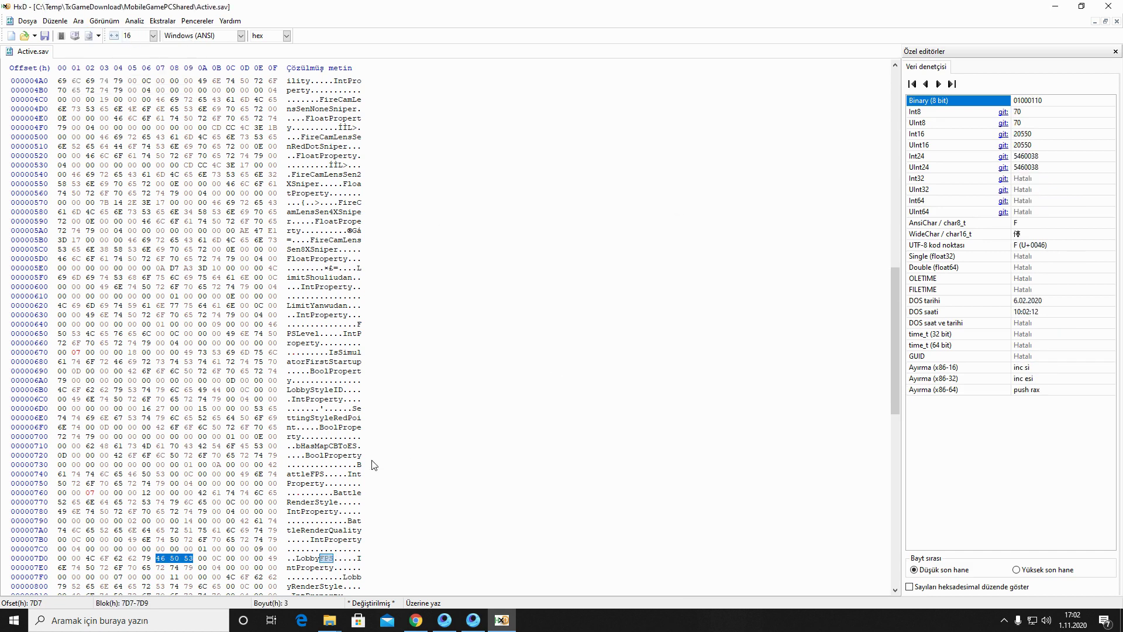
{"action": "scroll", "coordinate": [412, 471], "scroll_direction": "down", "scroll_amount": 2}
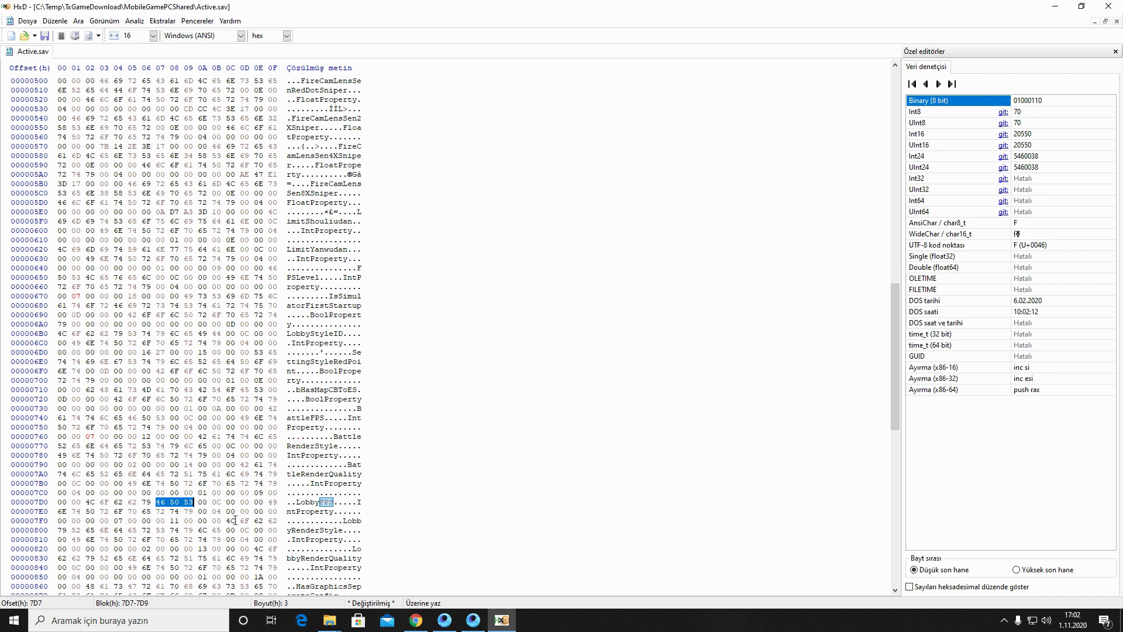
{"action": "left_click", "coordinate": [120, 522]}
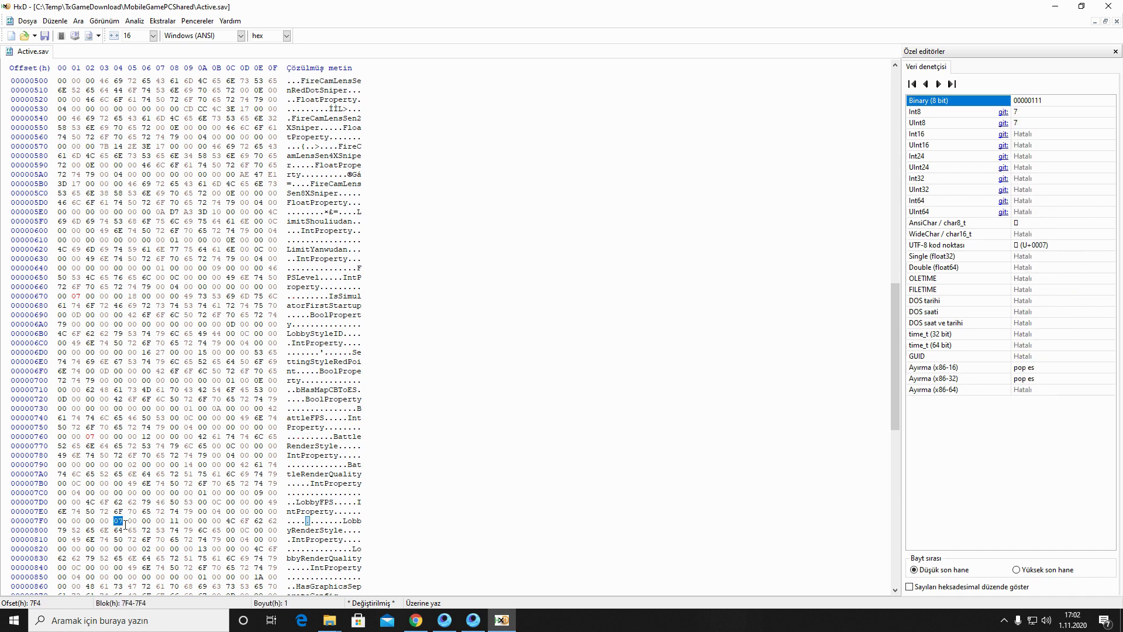
{"action": "right_click", "coordinate": [121, 521]}
{"action": "left_click", "coordinate": [158, 479]}
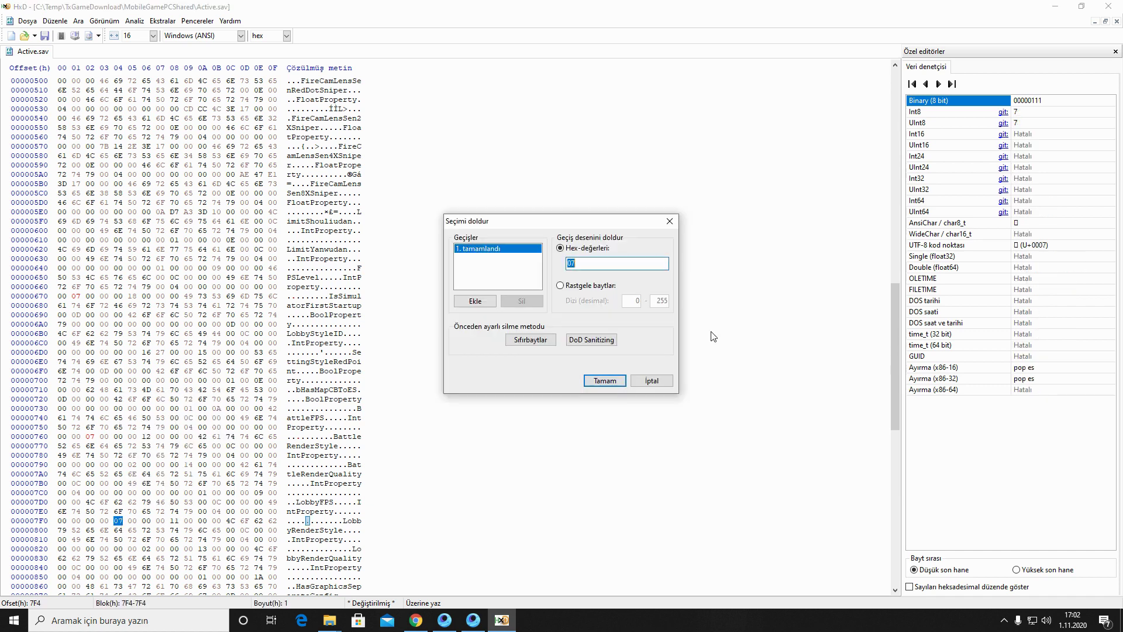
{"action": "left_click", "coordinate": [594, 385]}
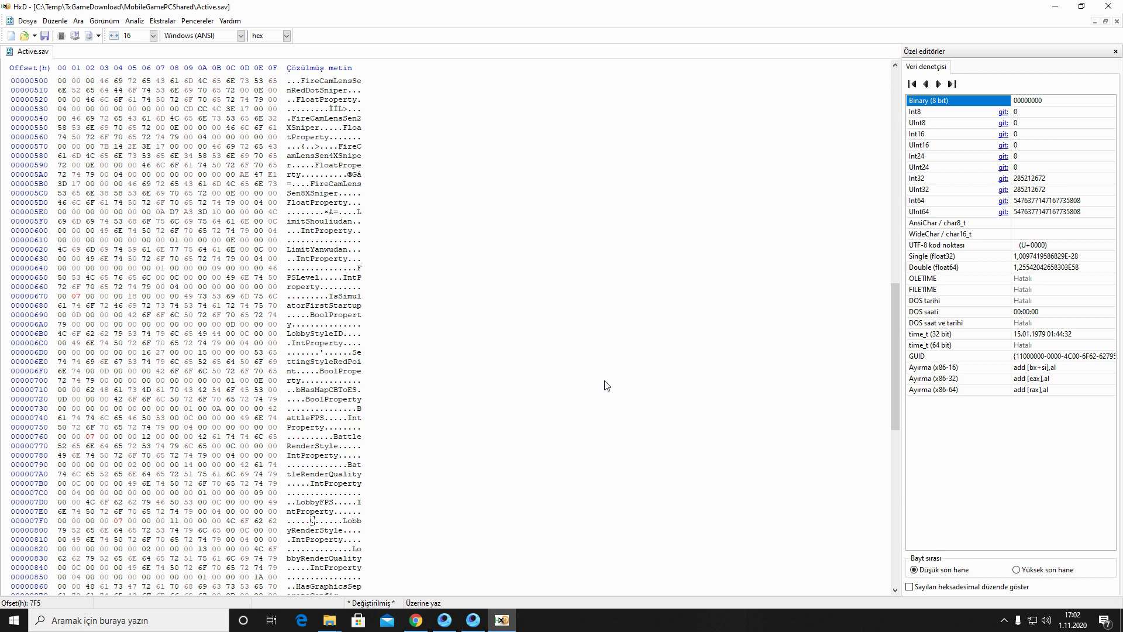
Save the edited Active.sav, then close HxD and the Yeni klasör folder window
{"action": "left_click", "coordinate": [27, 21]}
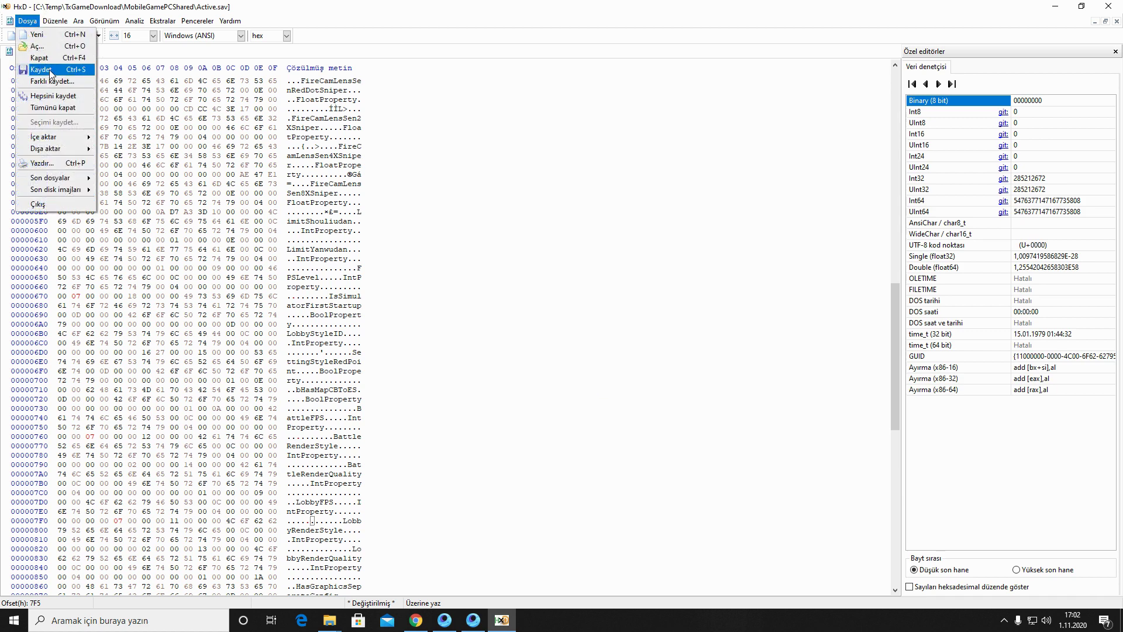
{"action": "left_click", "coordinate": [51, 71]}
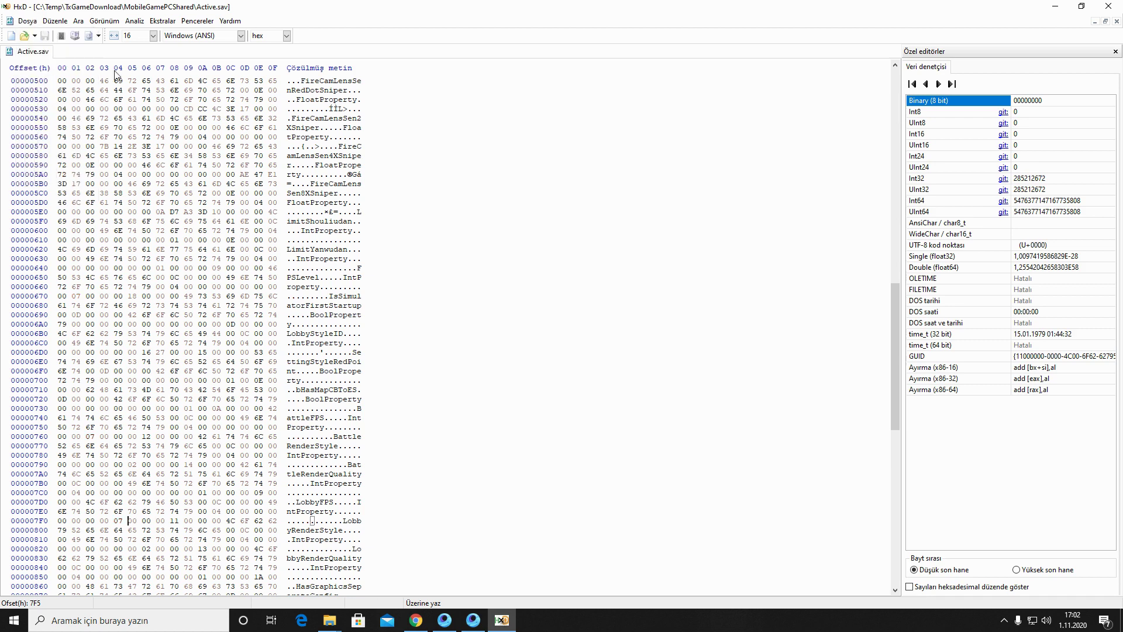
{"action": "left_click", "coordinate": [1119, 6]}
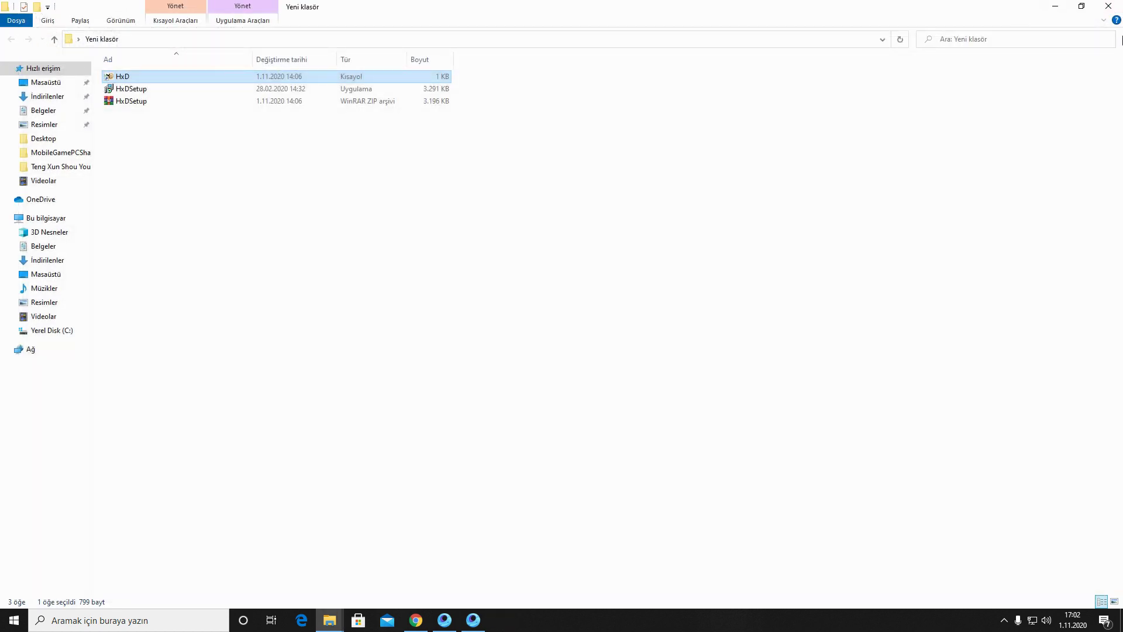
{"action": "left_click", "coordinate": [1108, 8]}
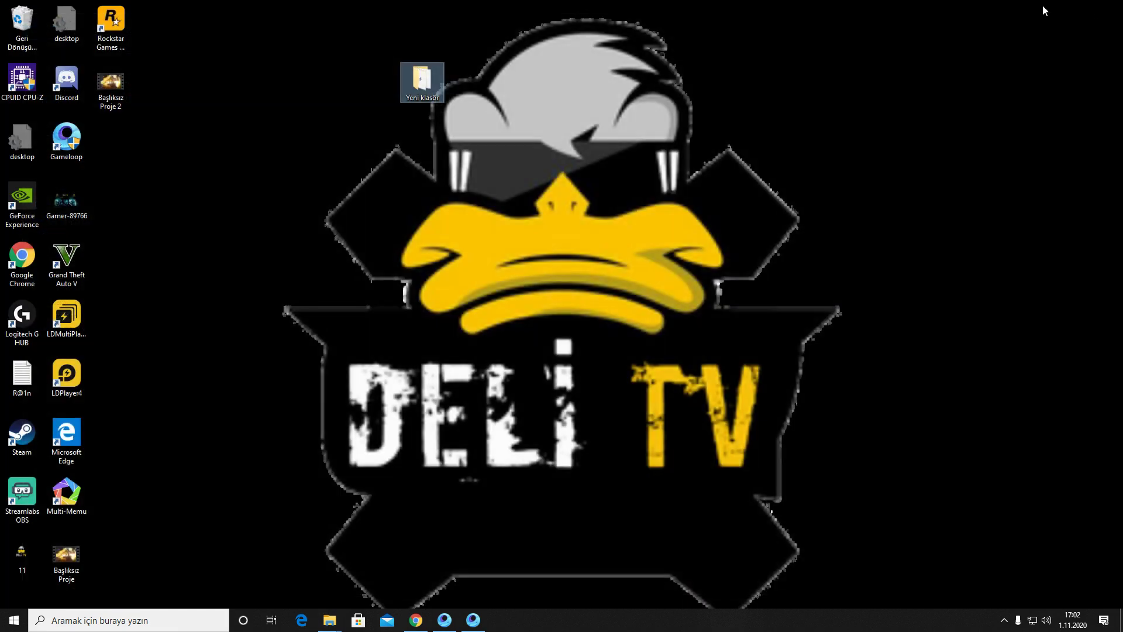
Switch to the Gameloop emulator and open the internal storage in its ES file manager
{"action": "left_click", "coordinate": [478, 623]}
{"action": "left_click", "coordinate": [445, 620]}
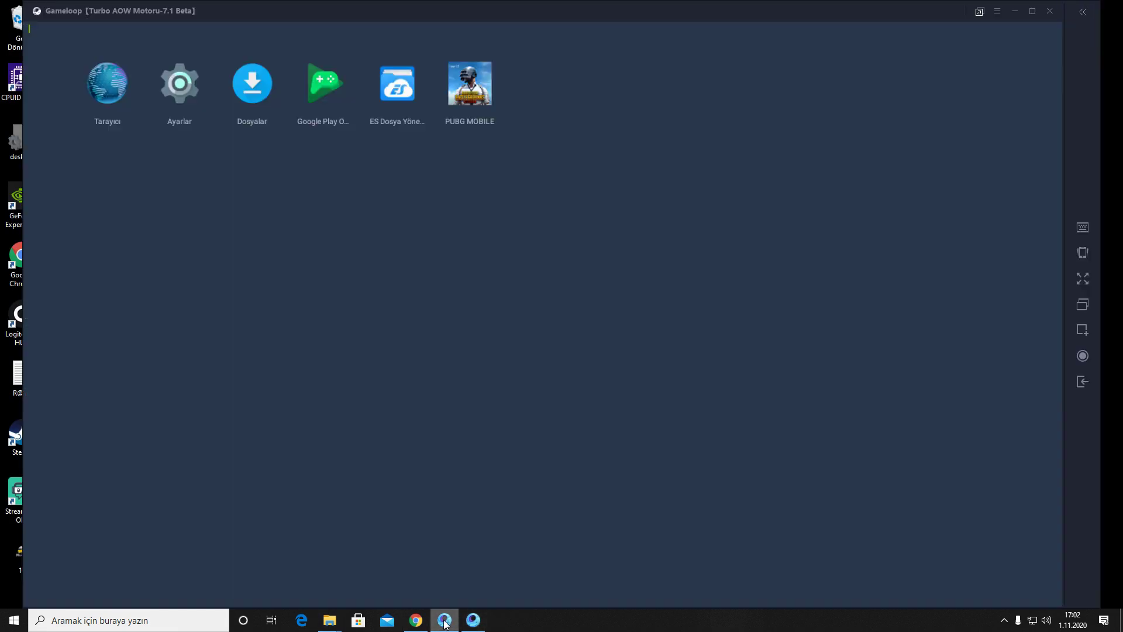
{"action": "left_click", "coordinate": [407, 92]}
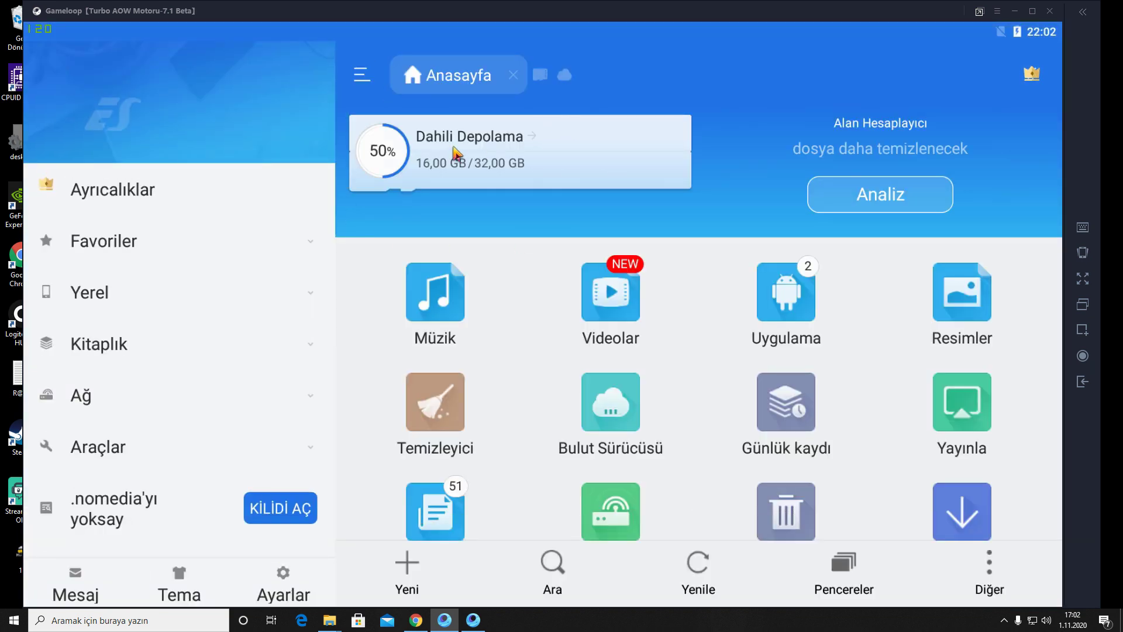
{"action": "left_click", "coordinate": [365, 76]}
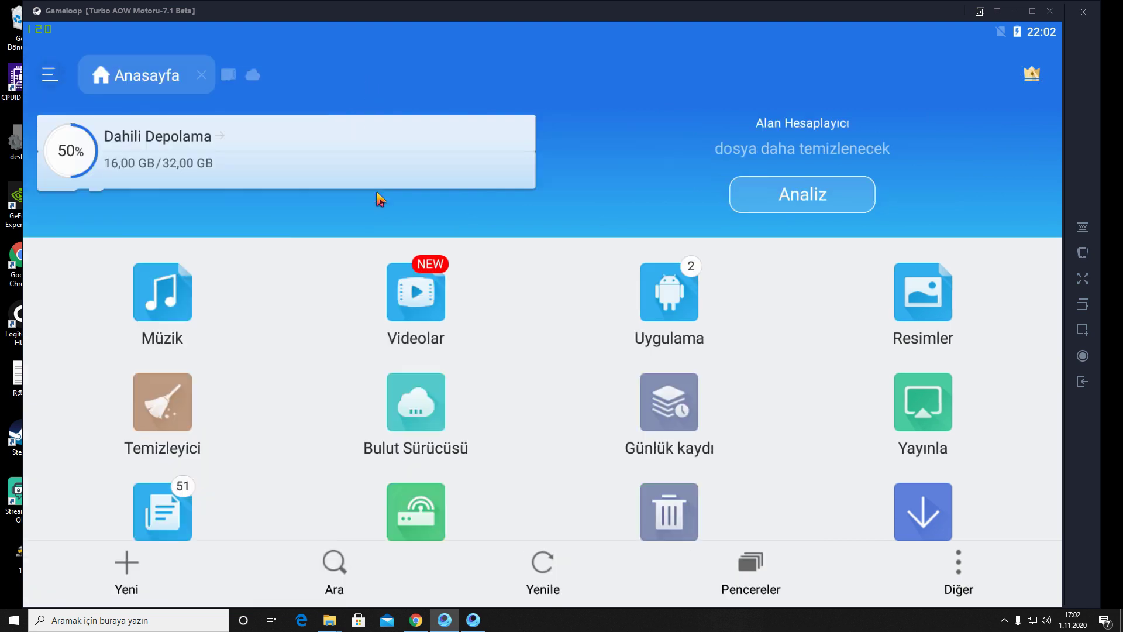
{"action": "left_click", "coordinate": [280, 163]}
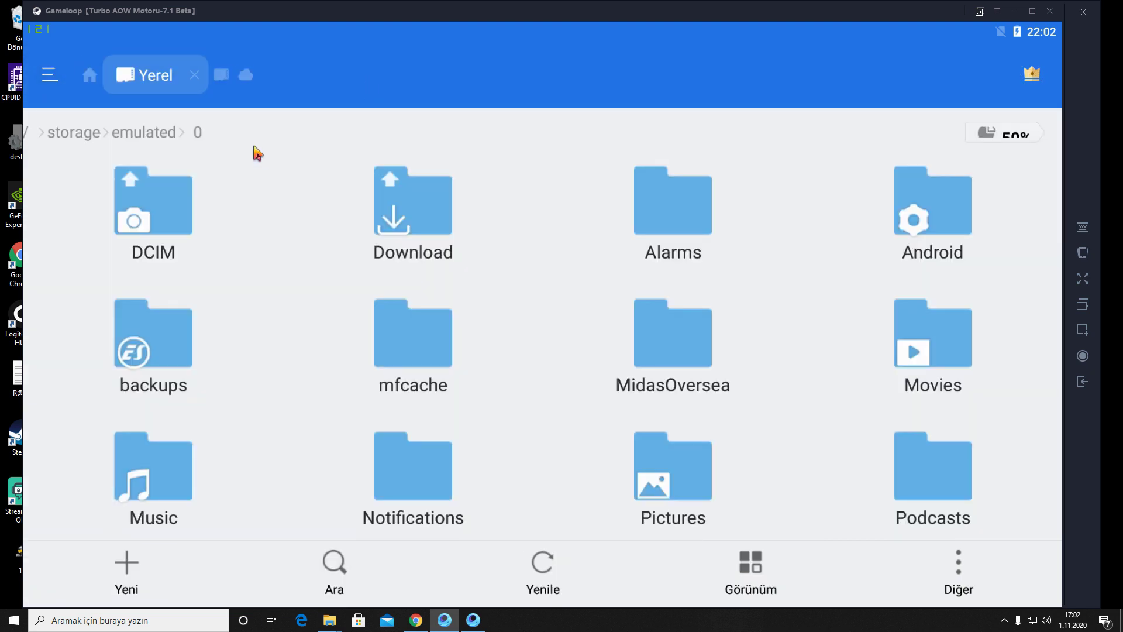
Go to the root directory and open the /data/share1 folder
{"action": "left_click", "coordinate": [34, 139]}
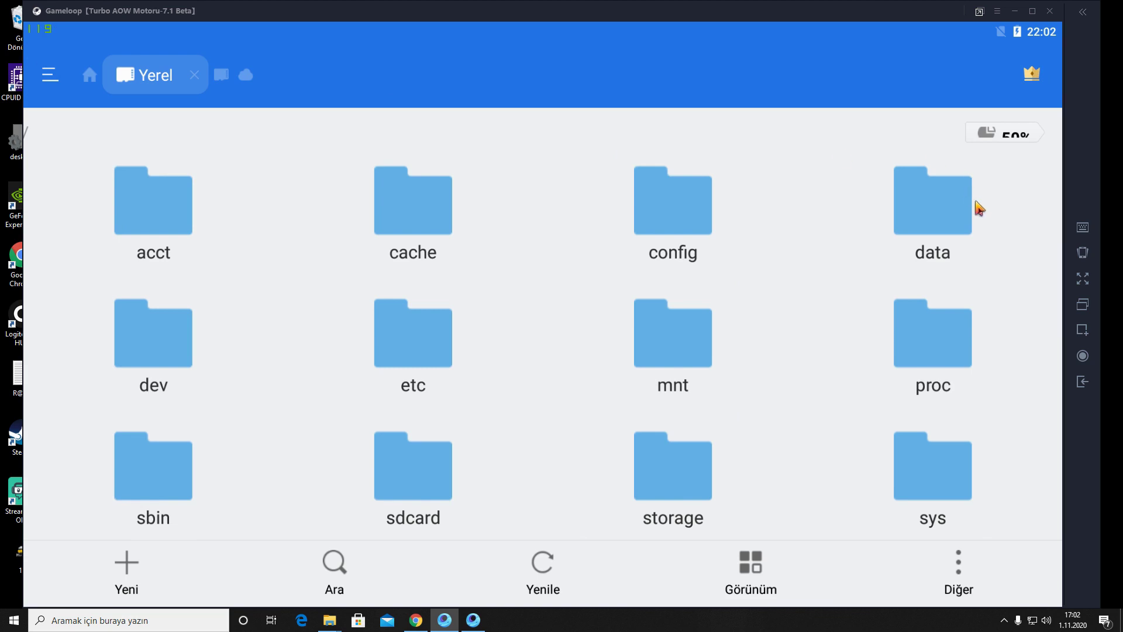
{"action": "left_click", "coordinate": [957, 211]}
{"action": "scroll", "coordinate": [543, 435], "scroll_direction": "down", "scroll_amount": 5}
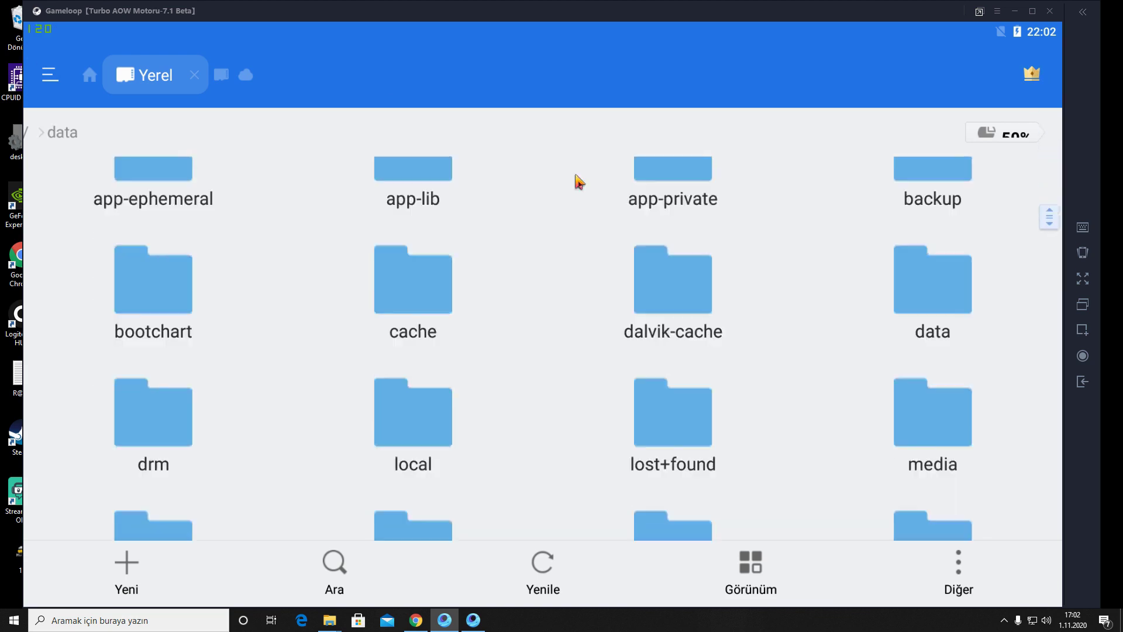
{"action": "scroll", "coordinate": [563, 431], "scroll_direction": "down", "scroll_amount": 4}
{"action": "left_click", "coordinate": [401, 404]}
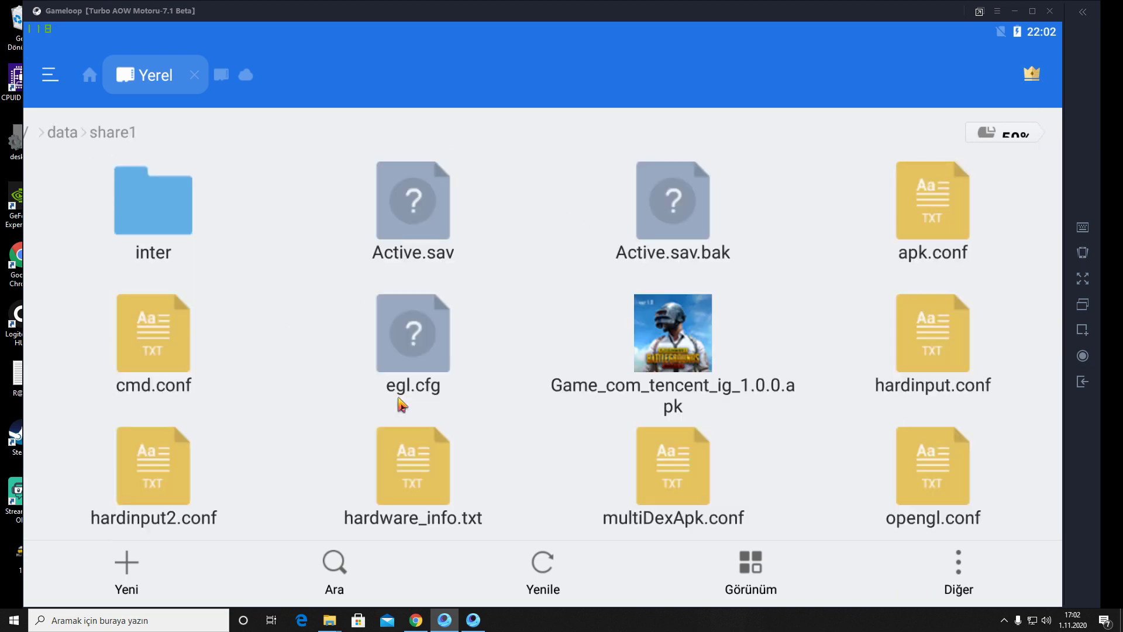
Copy the Active.sav file from the share1 folder
{"action": "scroll", "coordinate": [336, 445], "scroll_direction": "down", "scroll_amount": 2}
{"action": "scroll", "coordinate": [345, 357], "scroll_direction": "up", "scroll_amount": 2}
{"action": "left_click", "coordinate": [421, 238]}
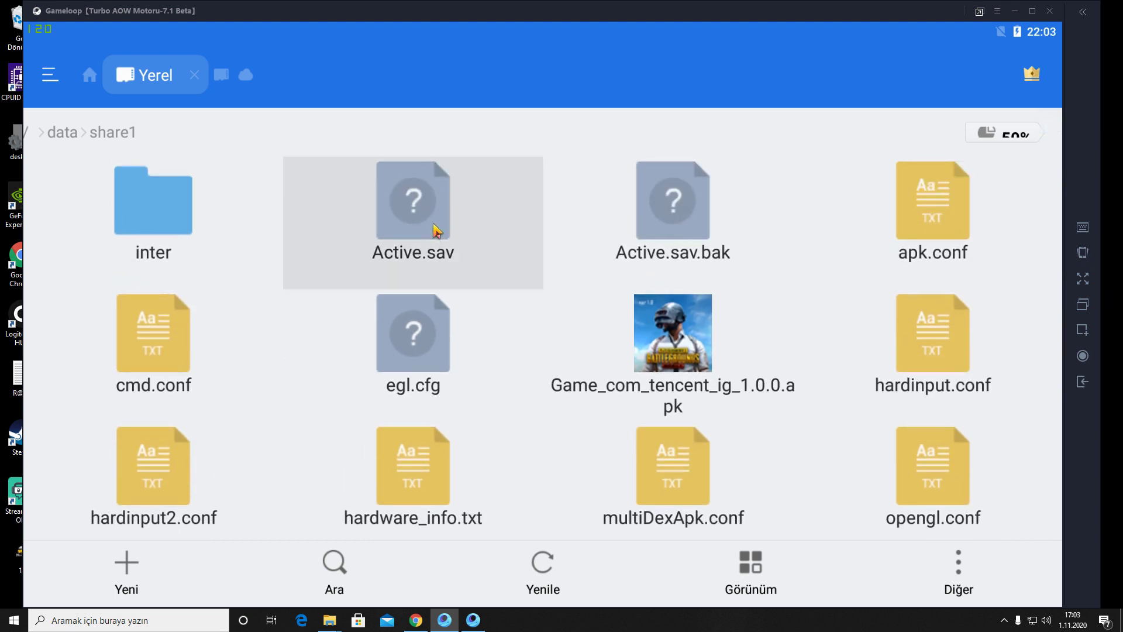
{"action": "left_click", "coordinate": [139, 580]}
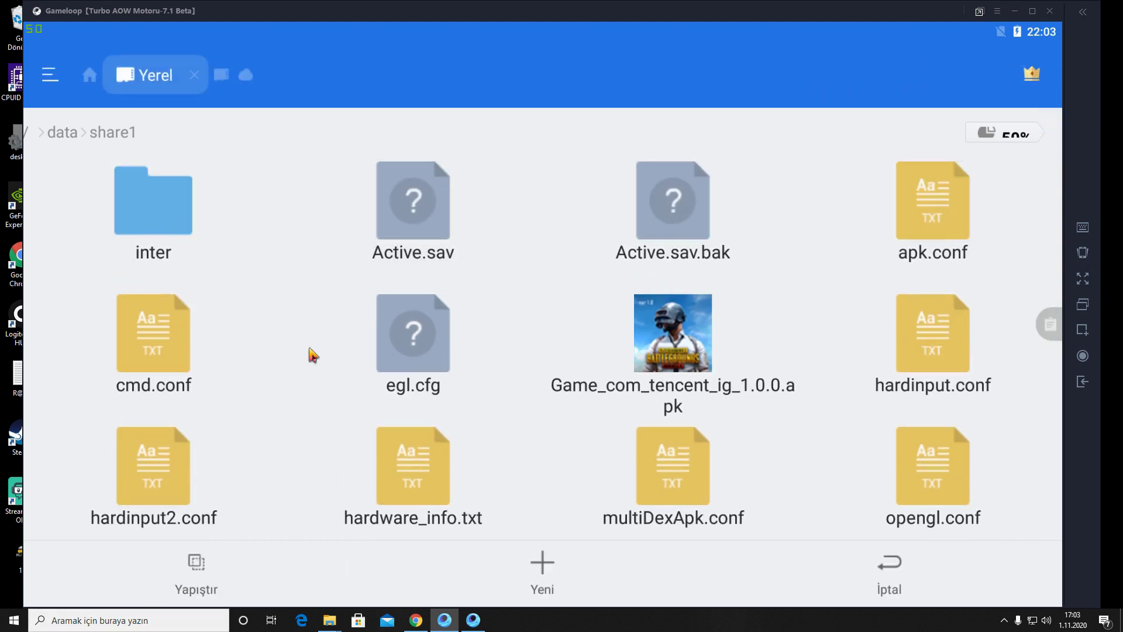